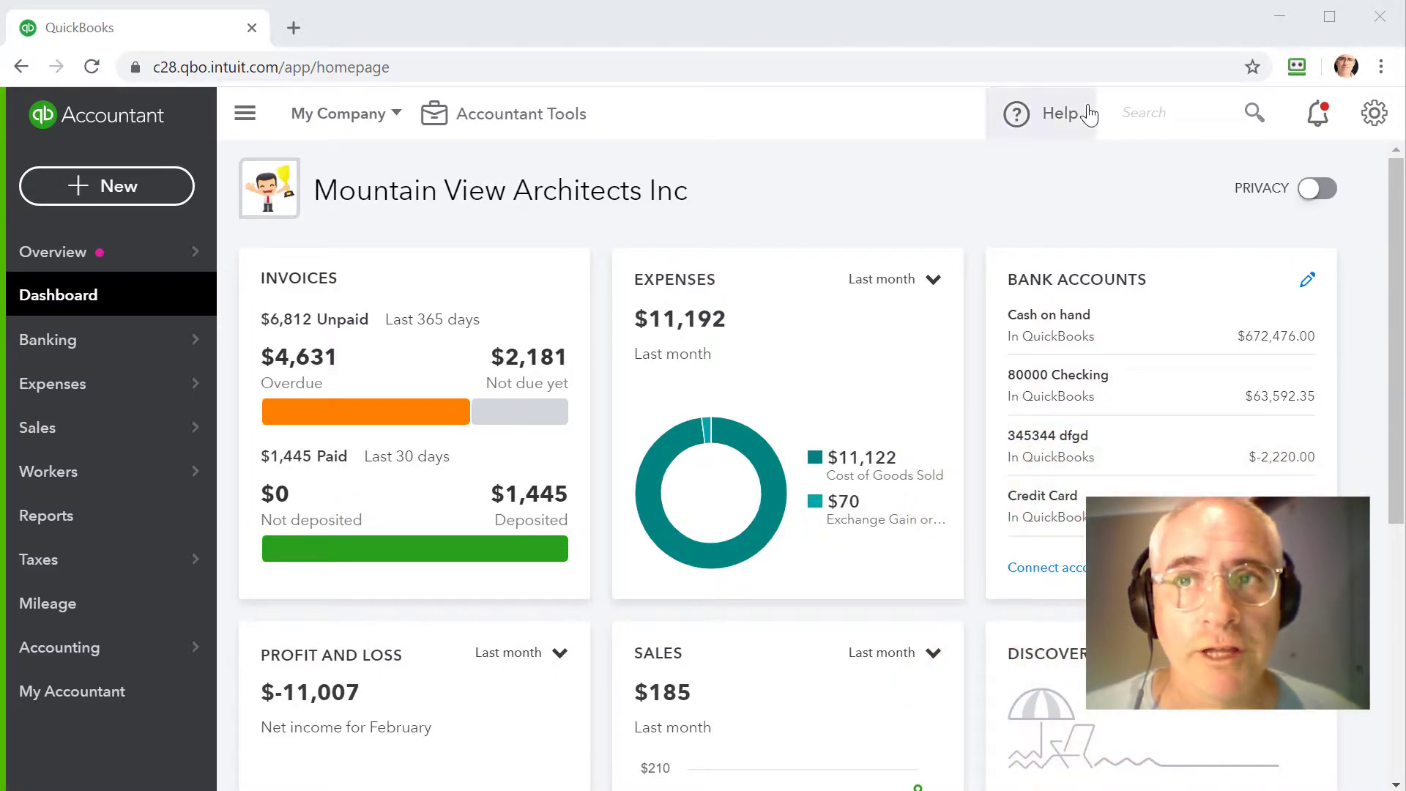
# Step: Open Journal Entry #10001 from the recent transactions list in QuickBooks Online
pyautogui.click(1257, 126)
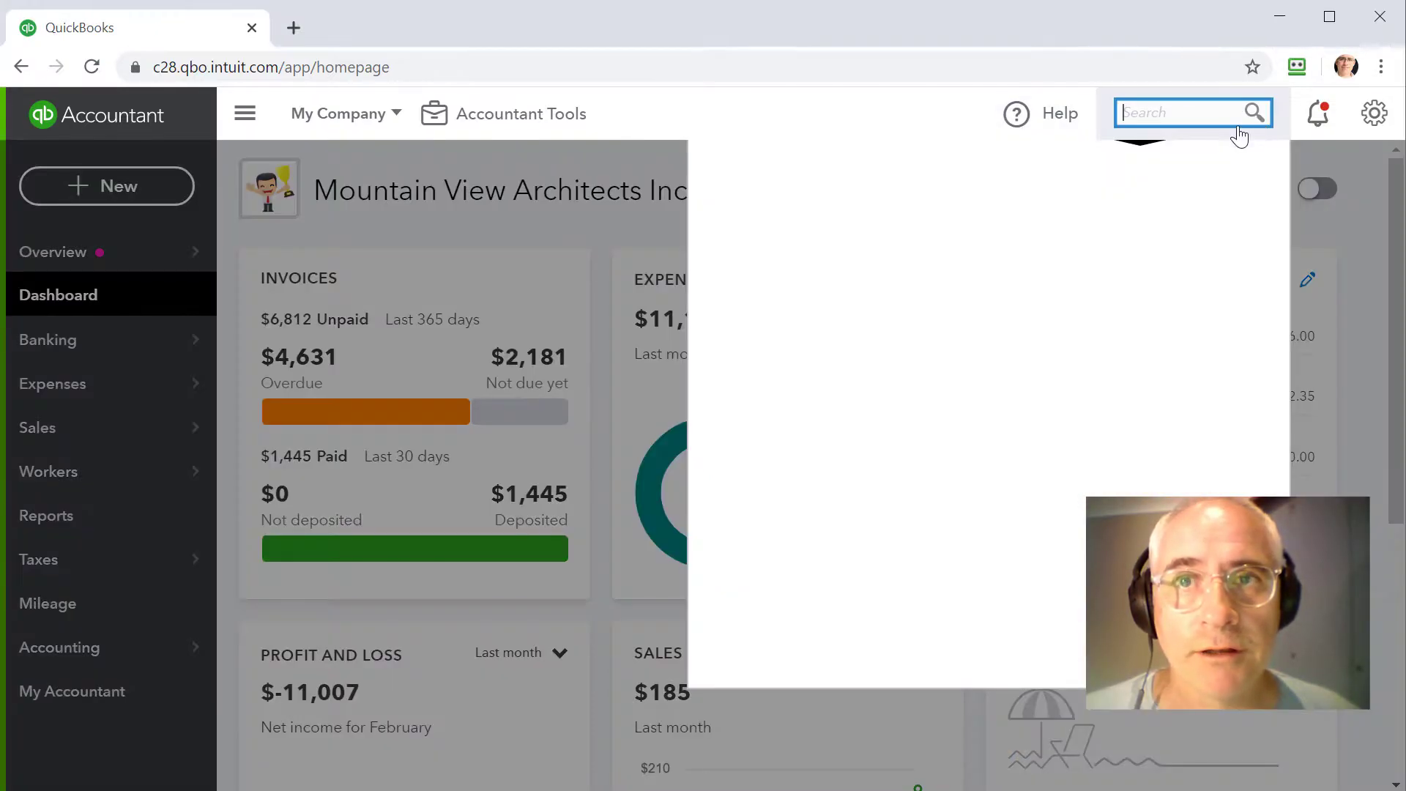
pyautogui.click(932, 223)
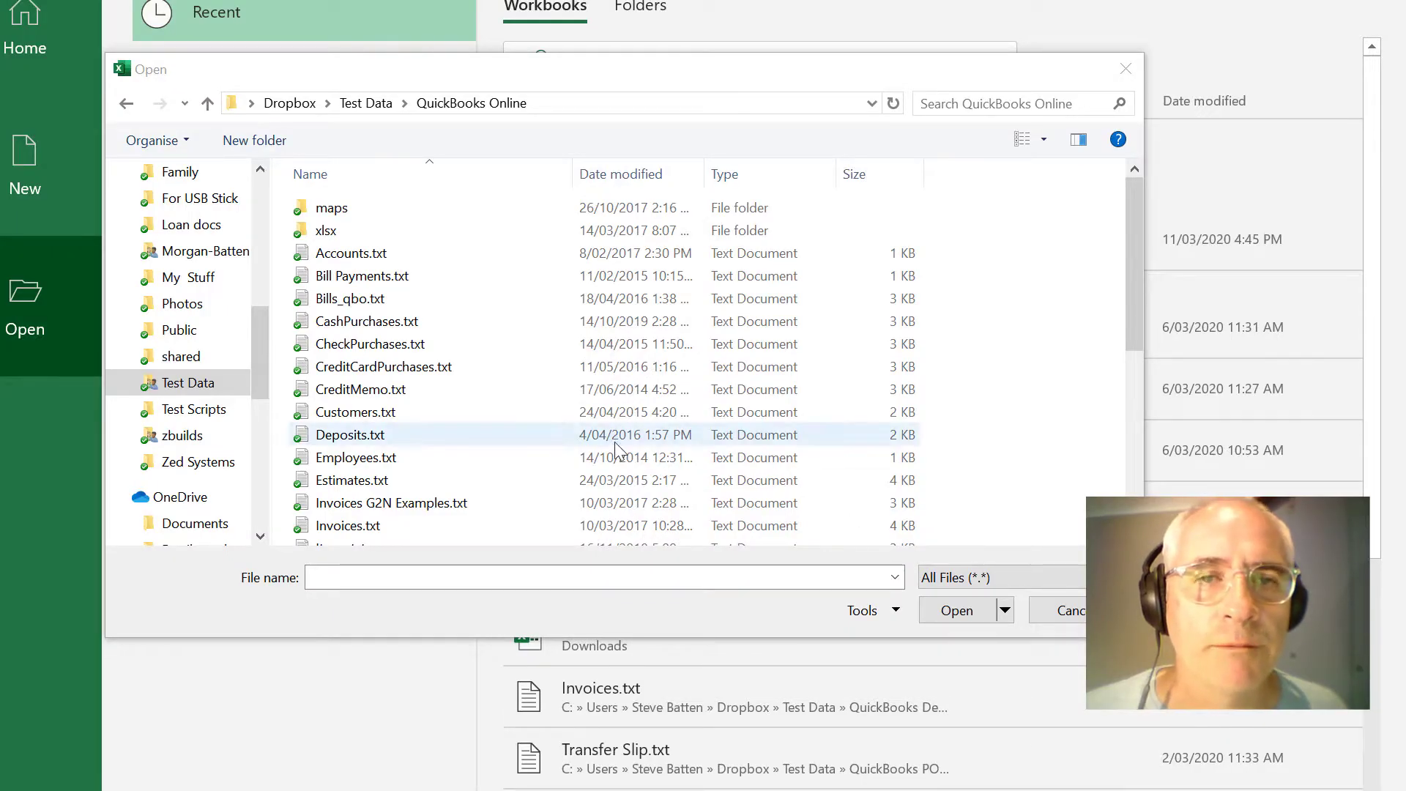
# Step: Find Journal Entries.txt in the QuickBooks Online folder and open it in Excel
pyautogui.scroll(-1, 469, 448)
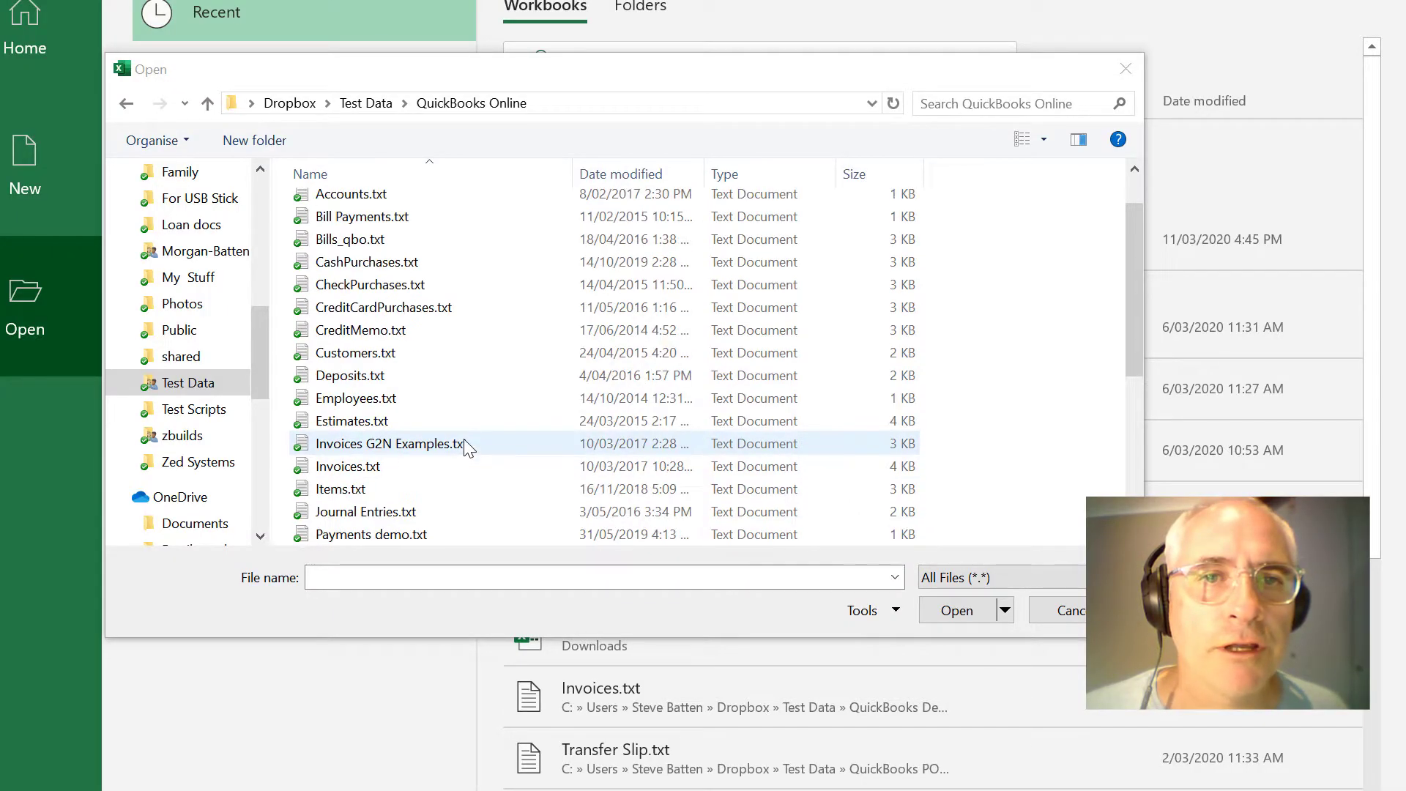
pyautogui.scroll(-2, 465, 440)
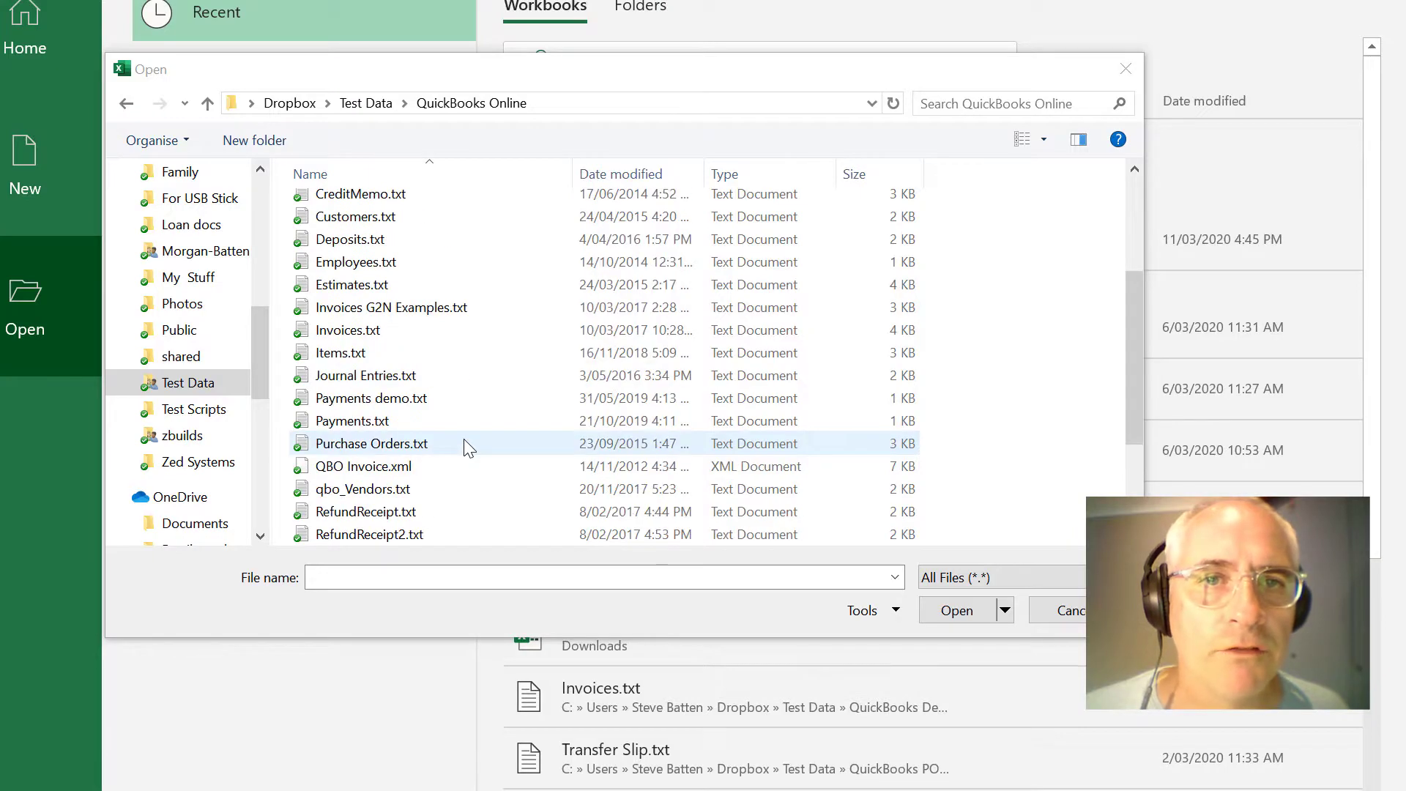
pyautogui.scroll(-2, 464, 438)
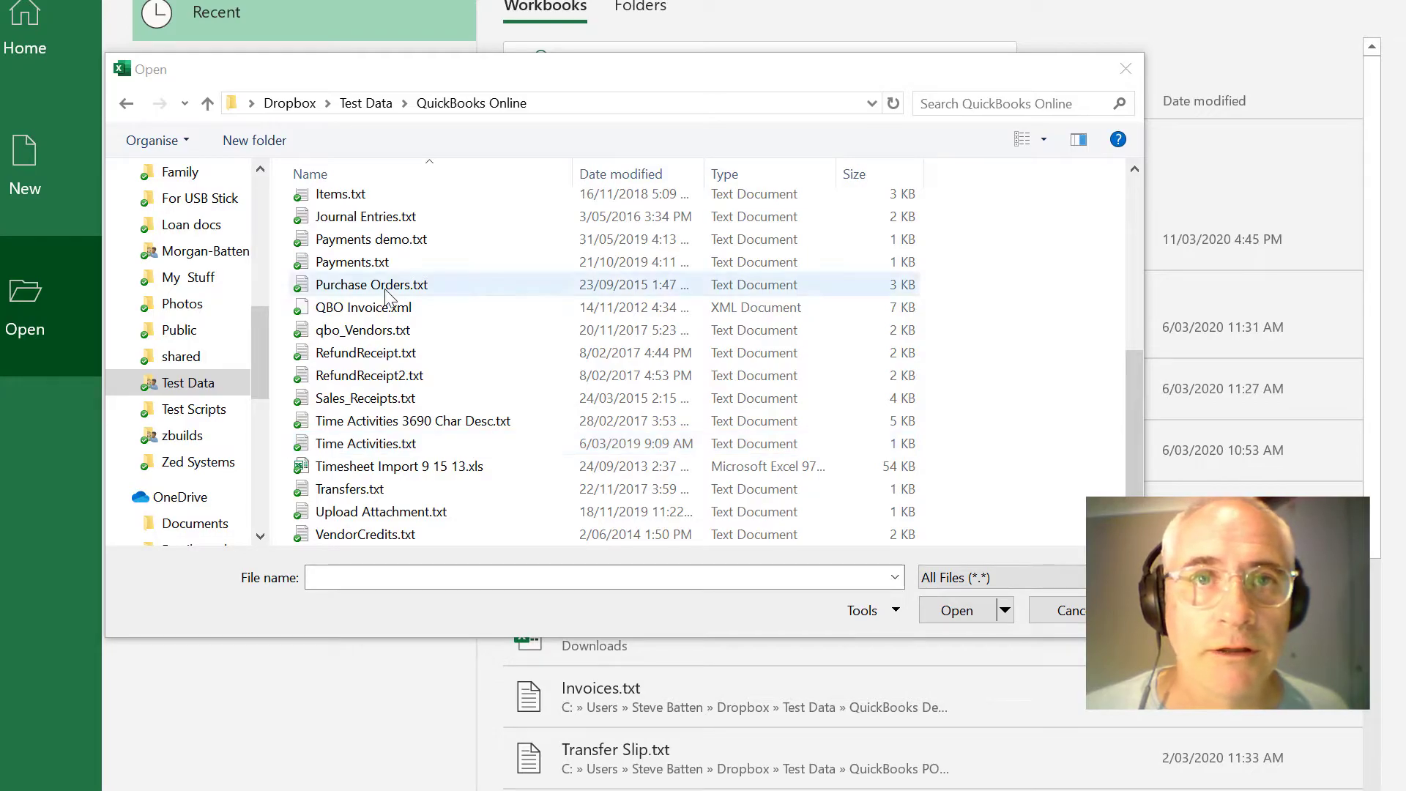
pyautogui.click(374, 220)
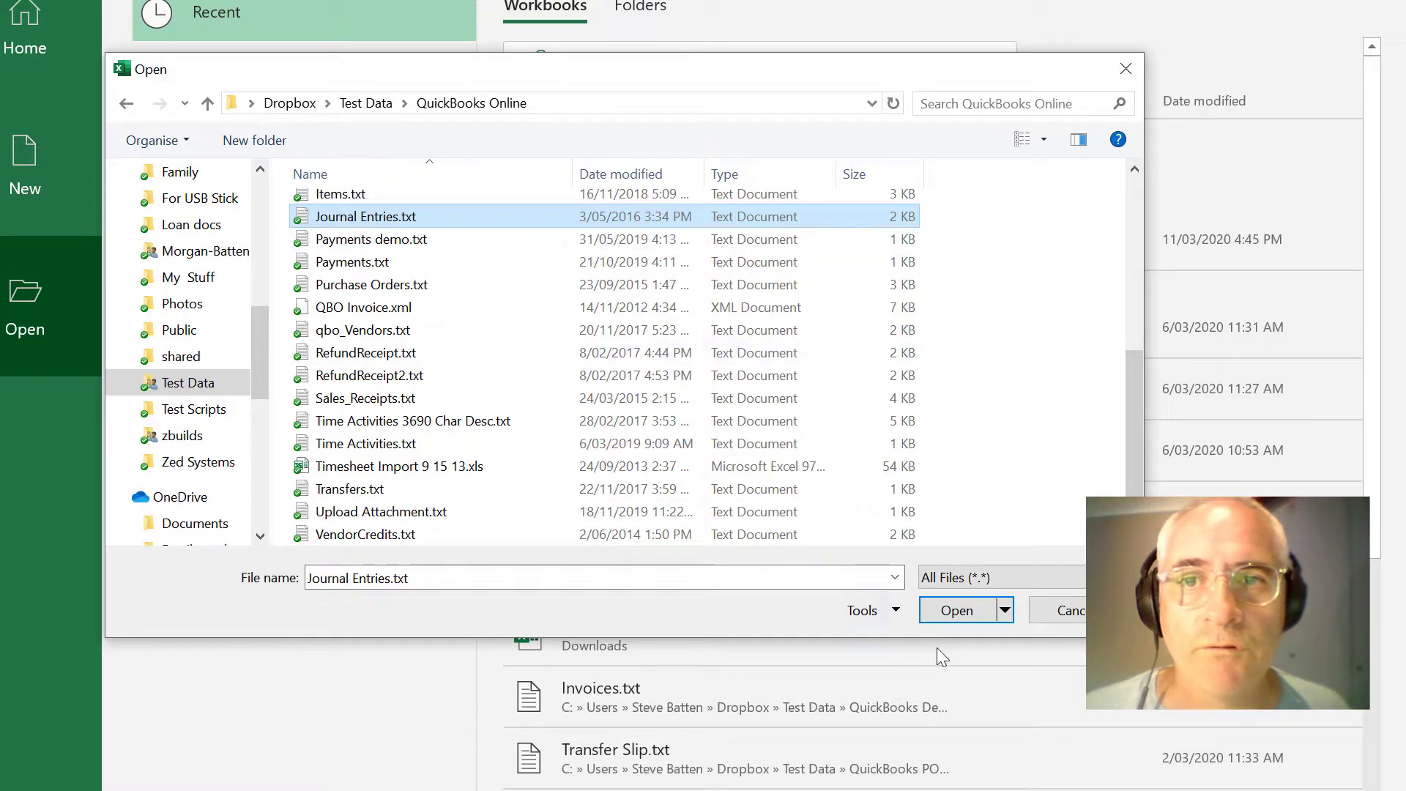
pyautogui.click(959, 613)
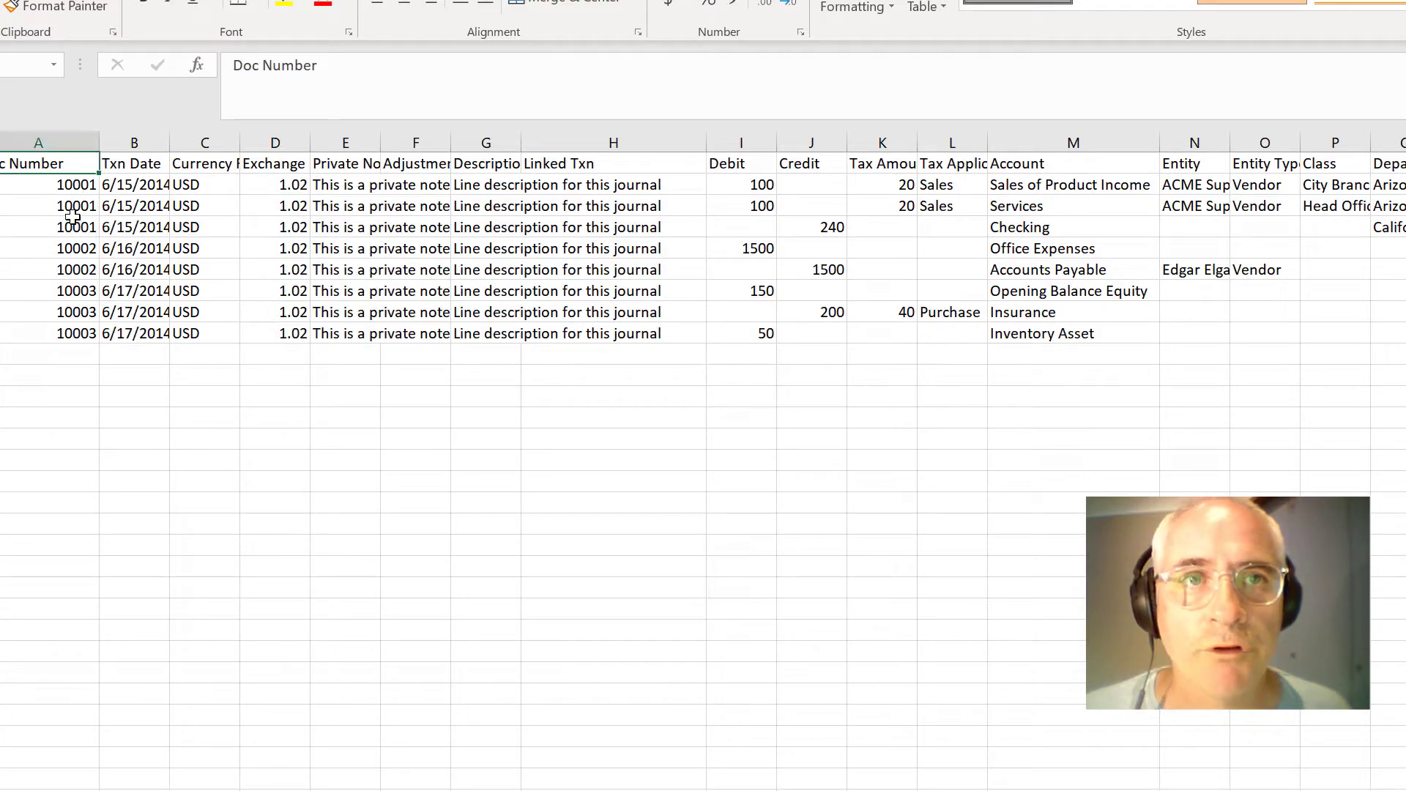
# Step: Highlight the journal 10001 rows and the next journal's rows, then the Debit, Credit and Account columns
pyautogui.moveTo(73, 231); pyautogui.dragTo(86, 190)
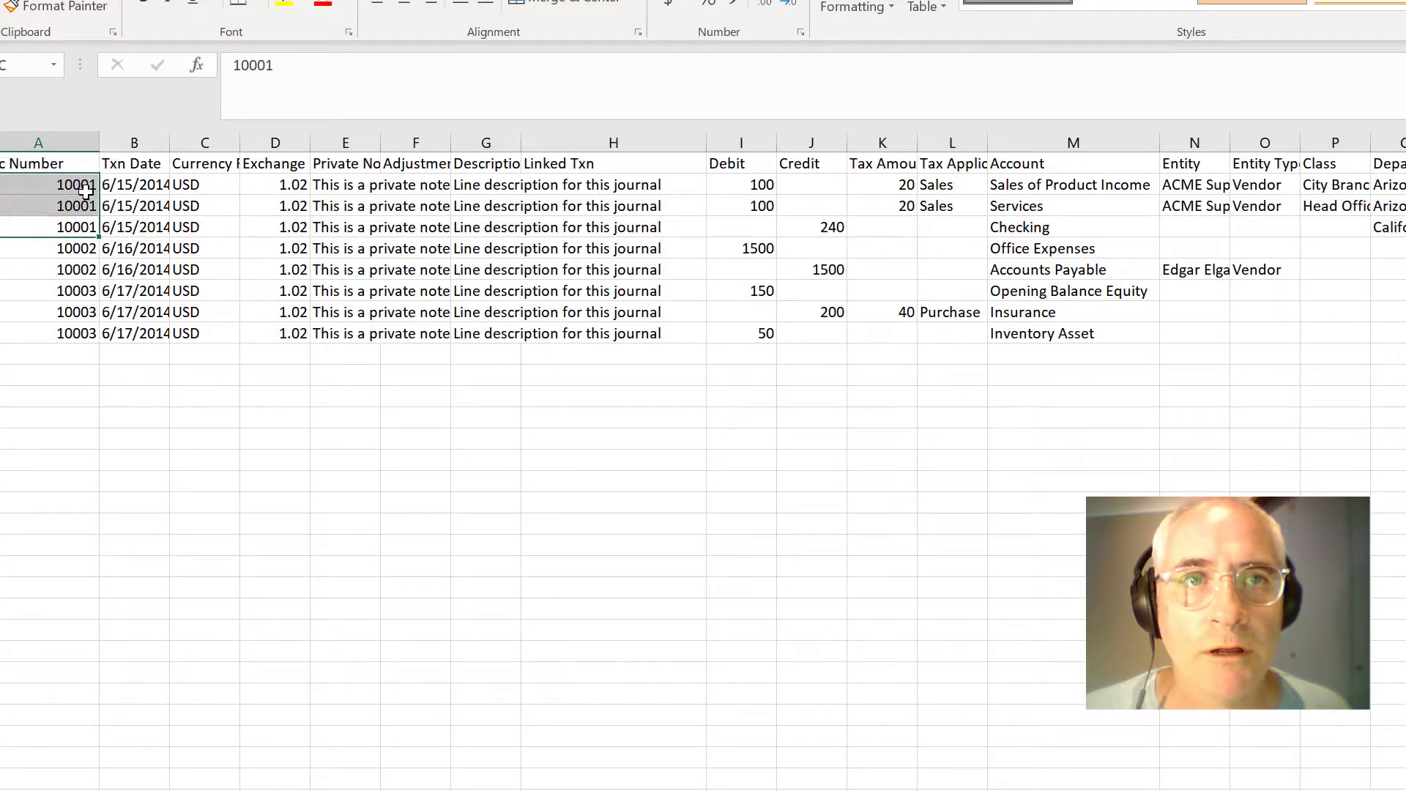
pyautogui.moveTo(88, 249); pyautogui.dragTo(91, 334)
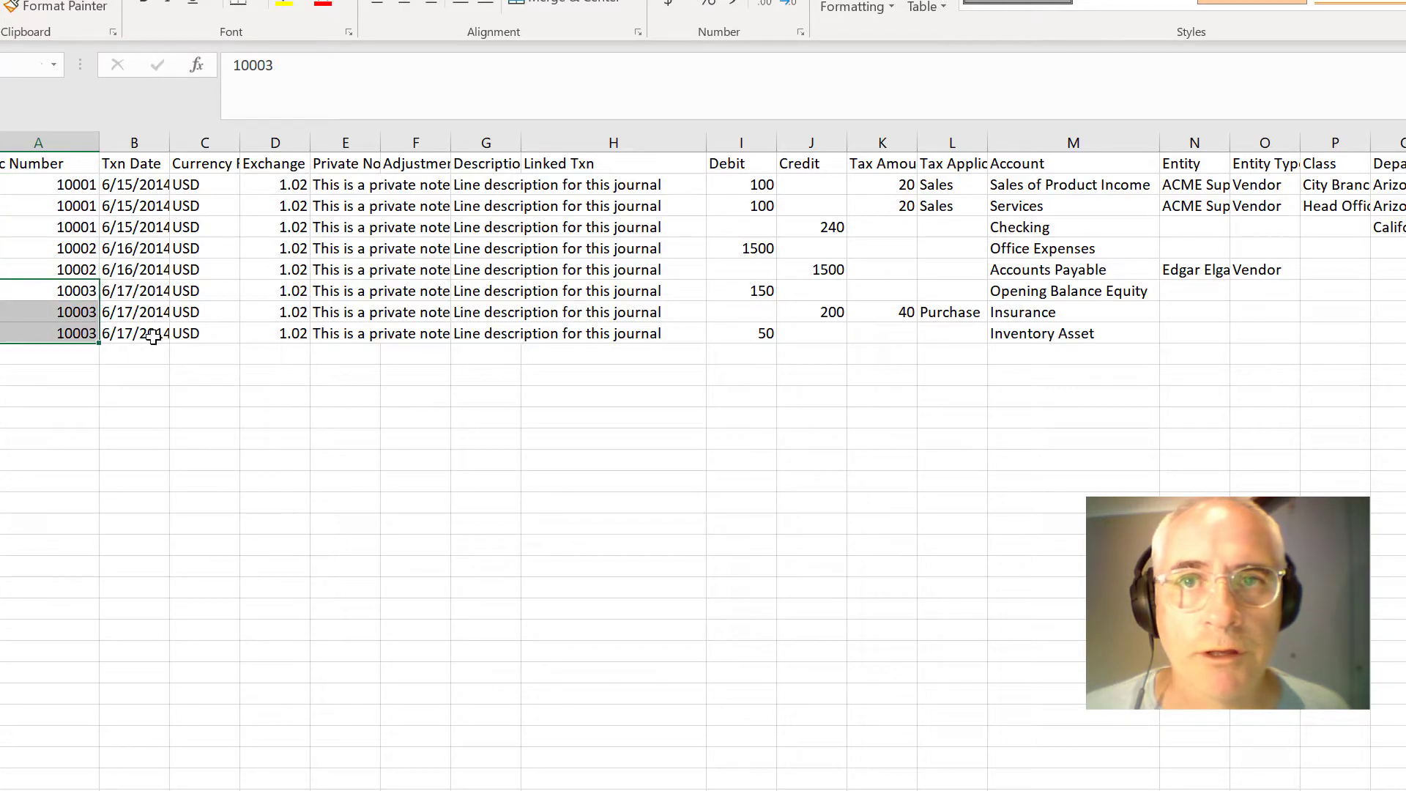
pyautogui.click(738, 143)
pyautogui.click(823, 139)
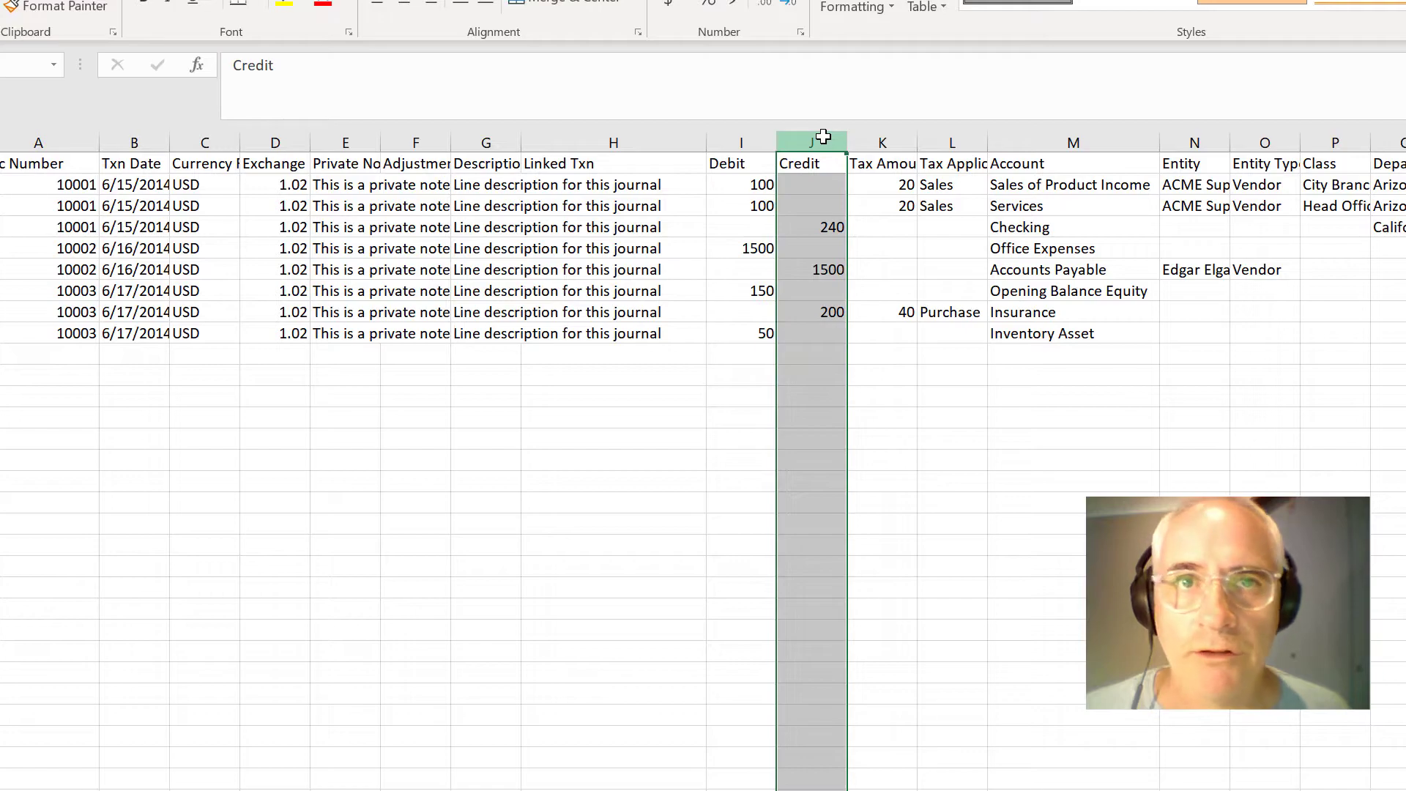
pyautogui.click(1040, 143)
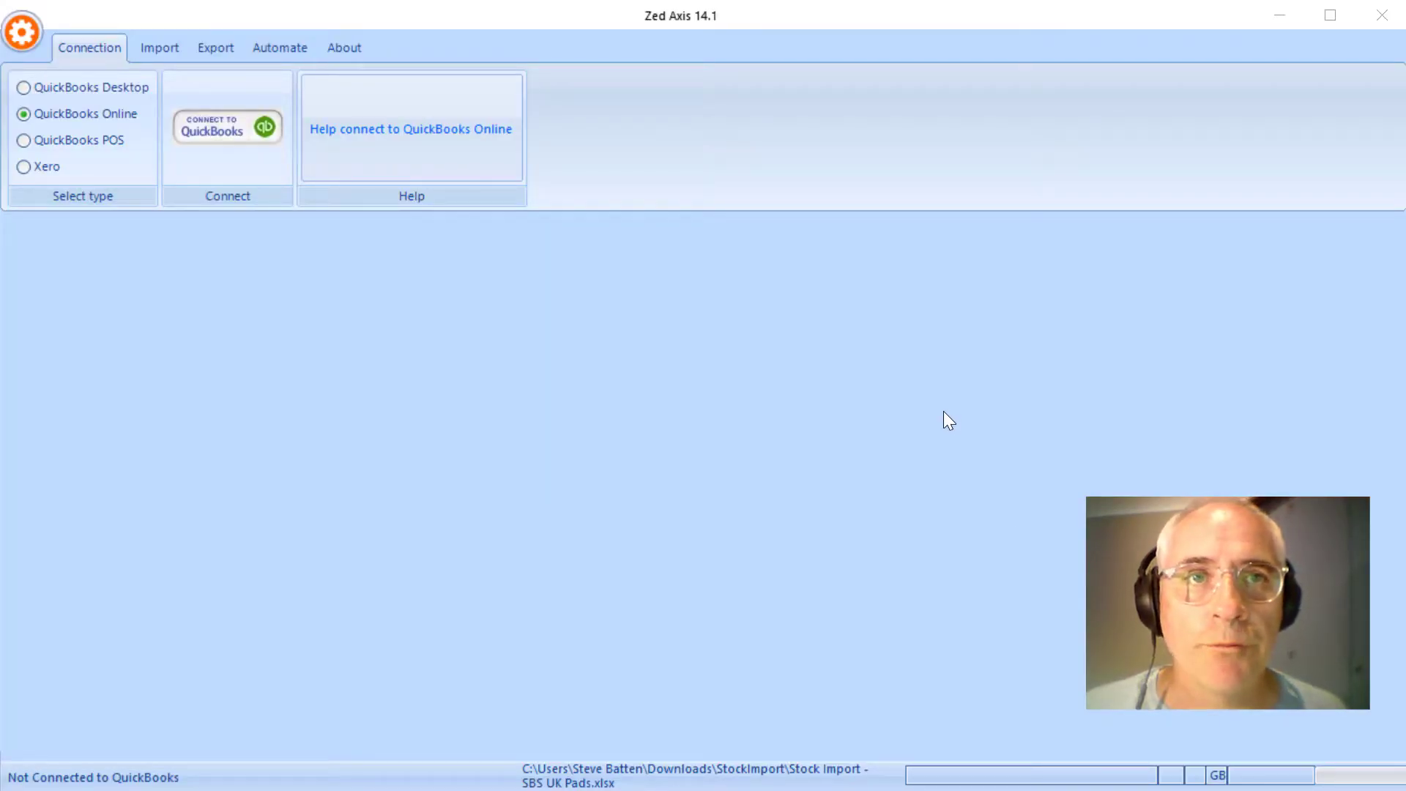
# Step: Authorize Zed Axis through Intuit for Mountain View Architects Inc and save the connection tokens
pyautogui.click(234, 134)
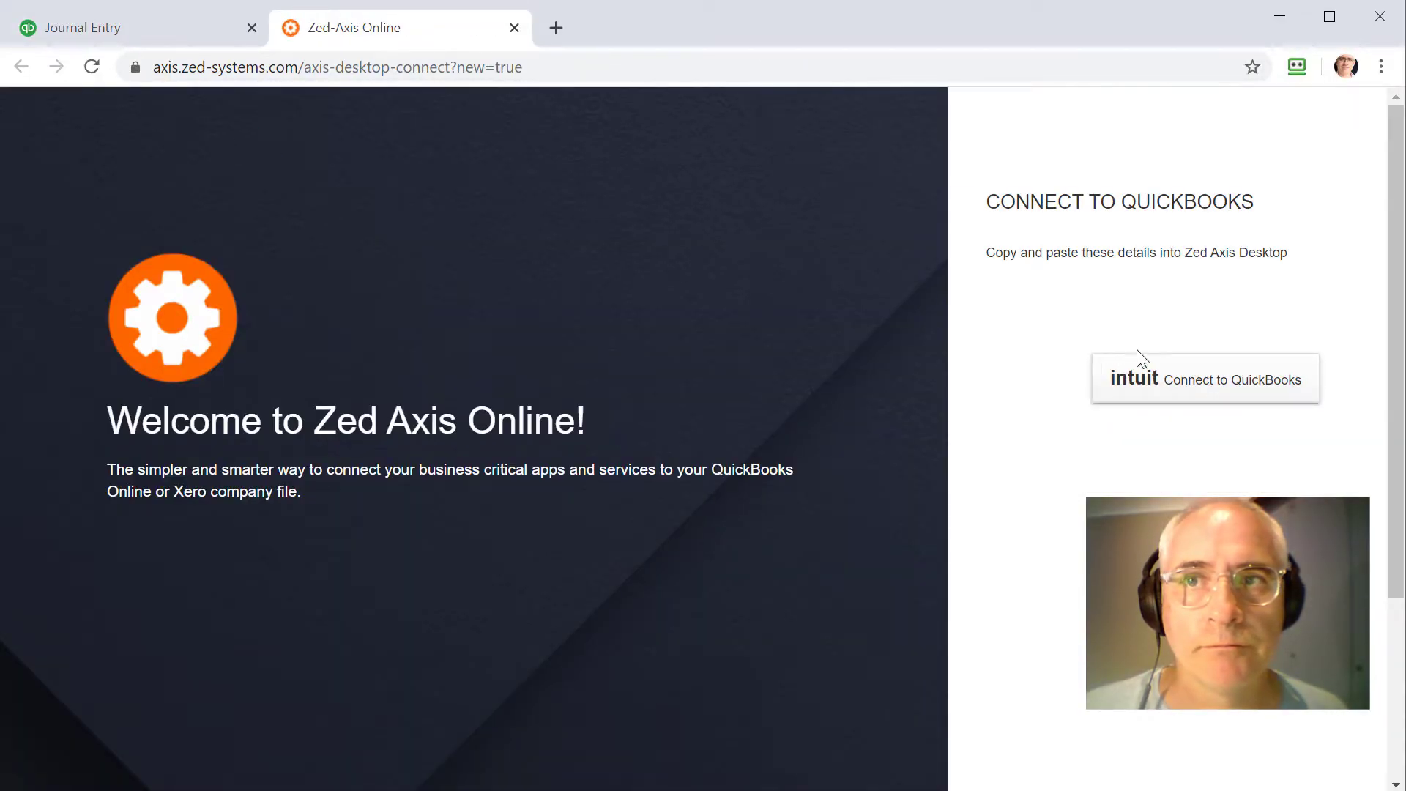
pyautogui.click(1174, 380)
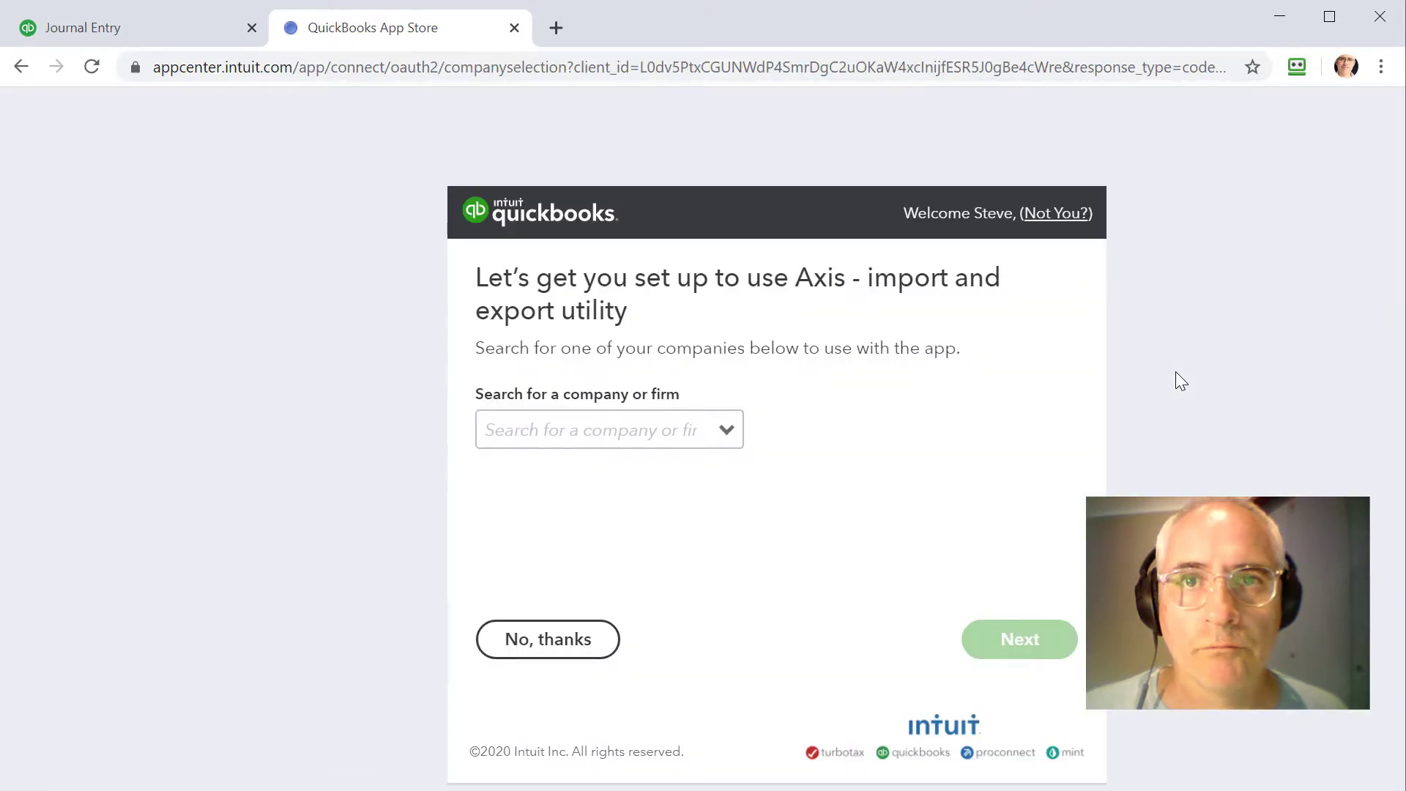
pyautogui.click(719, 427)
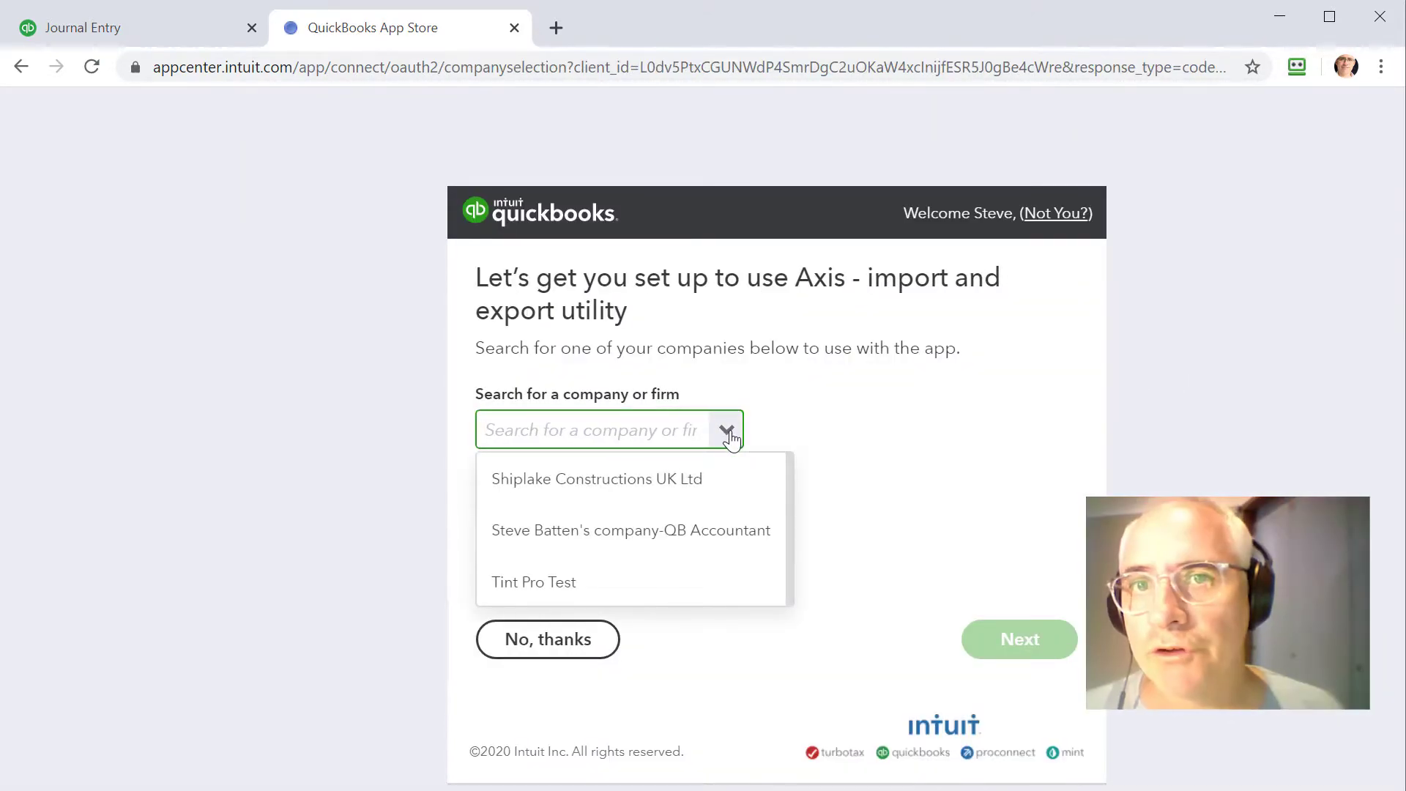
pyautogui.click(612, 530)
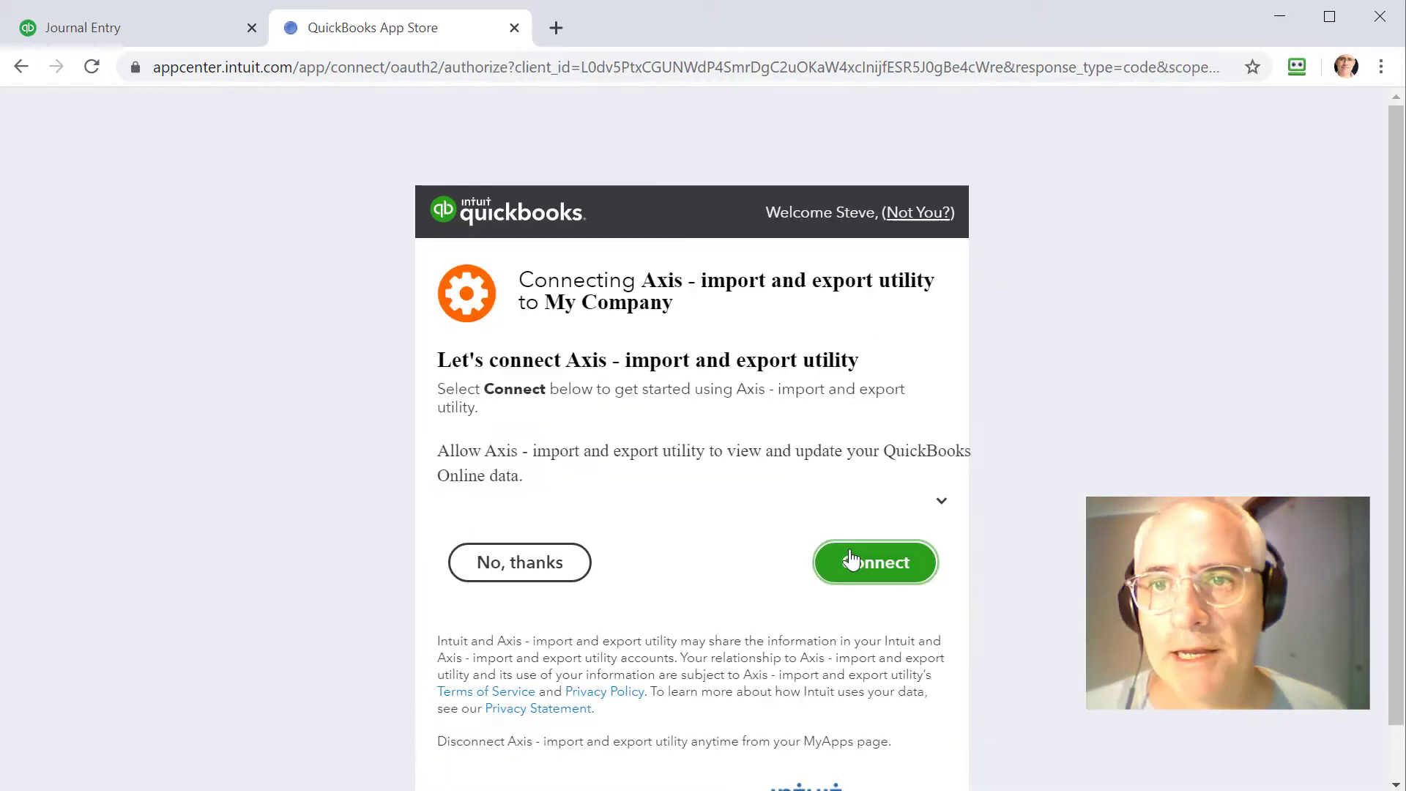
pyautogui.click(851, 560)
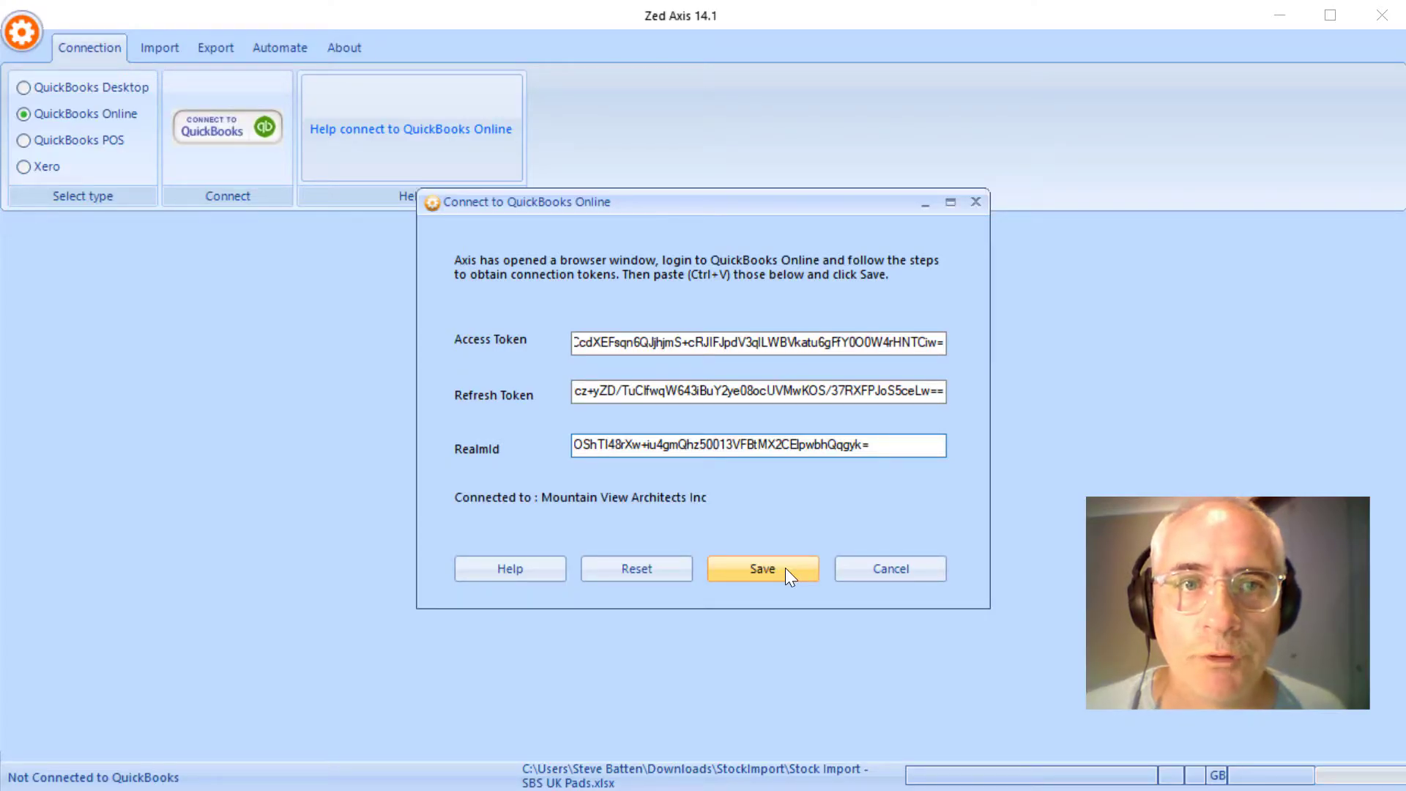
pyautogui.click(785, 568)
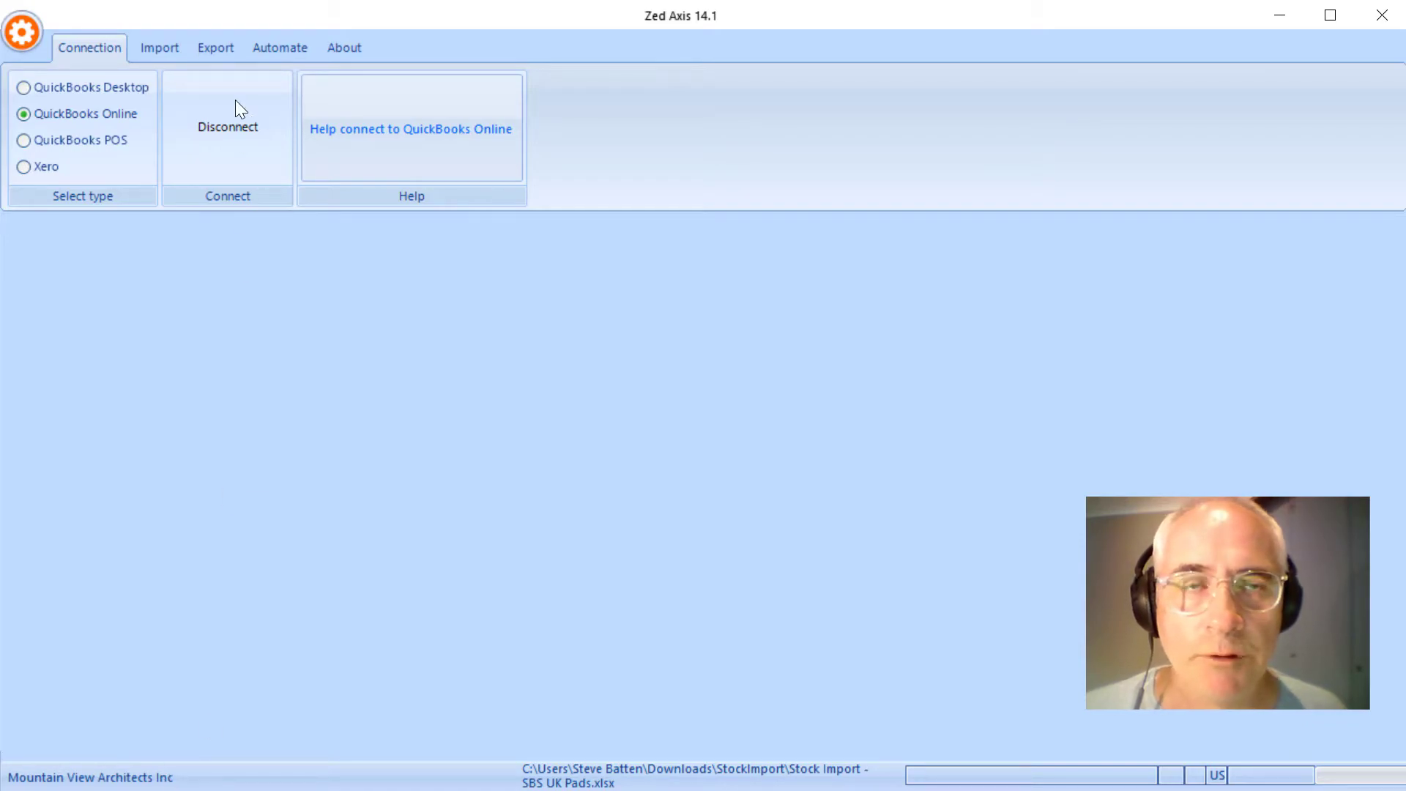
# Step: On the Import tab, expand the Select Mapping dropdown to list saved mappings
pyautogui.click(160, 48)
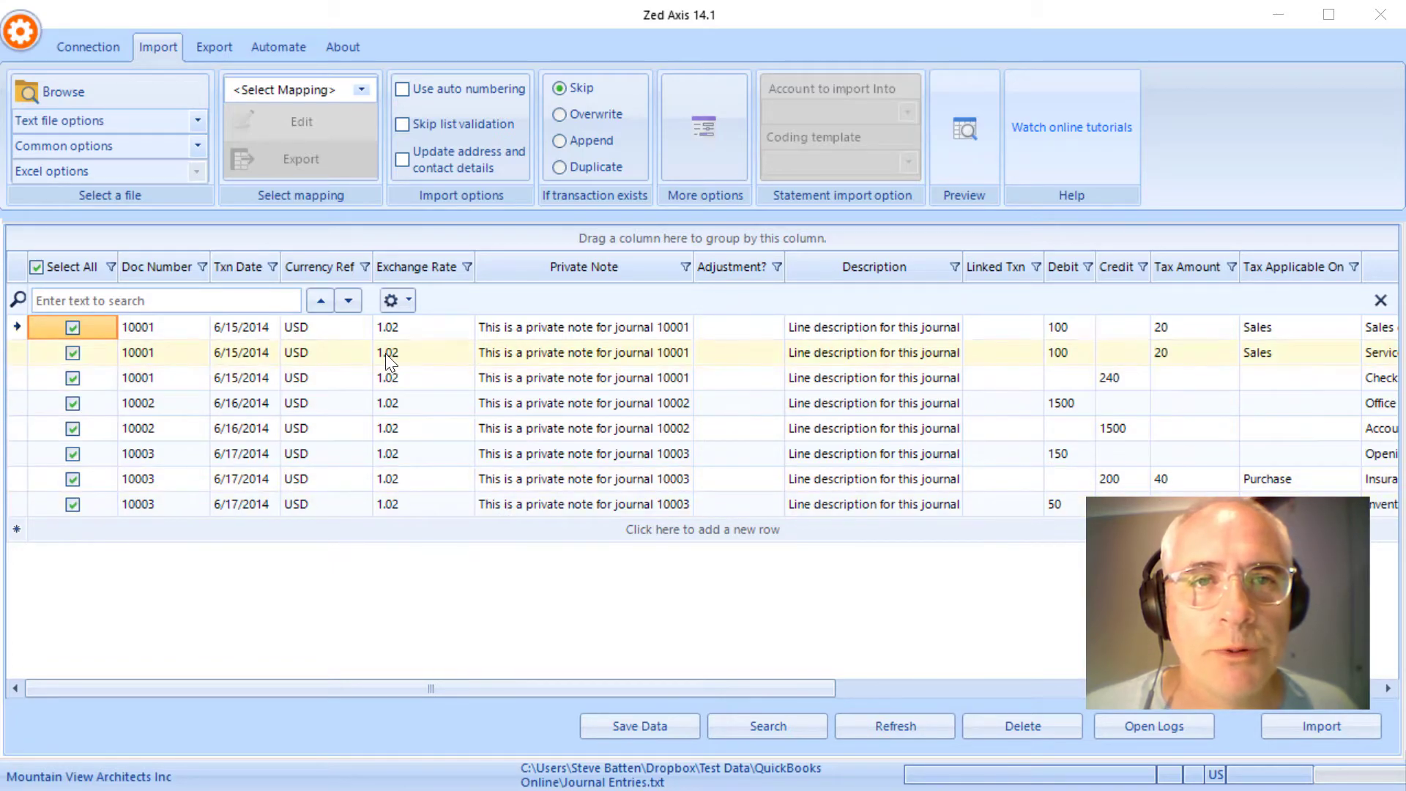
pyautogui.click(358, 89)
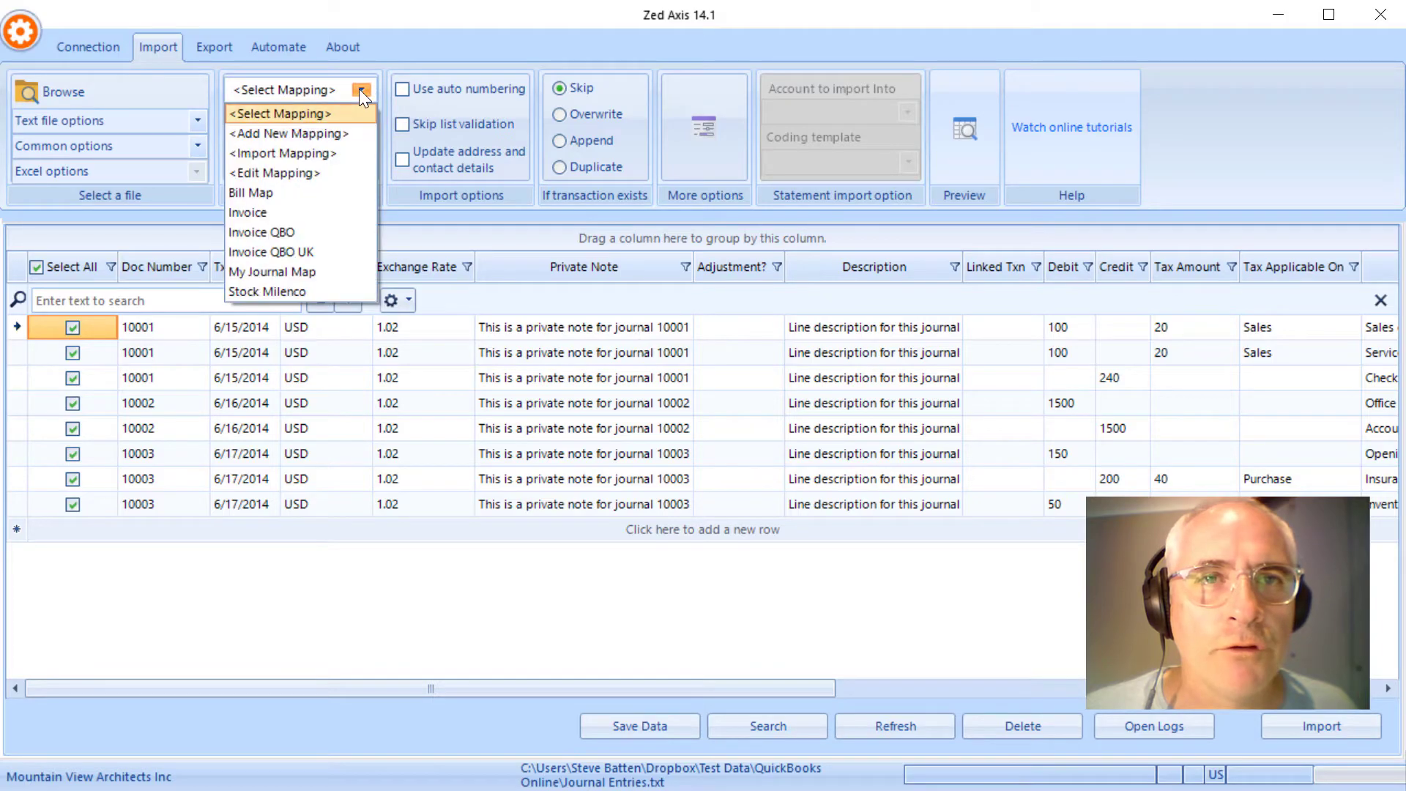
# Step: Add a new mapping with transaction type JournalEntry
pyautogui.click(330, 132)
pyautogui.click(594, 154)
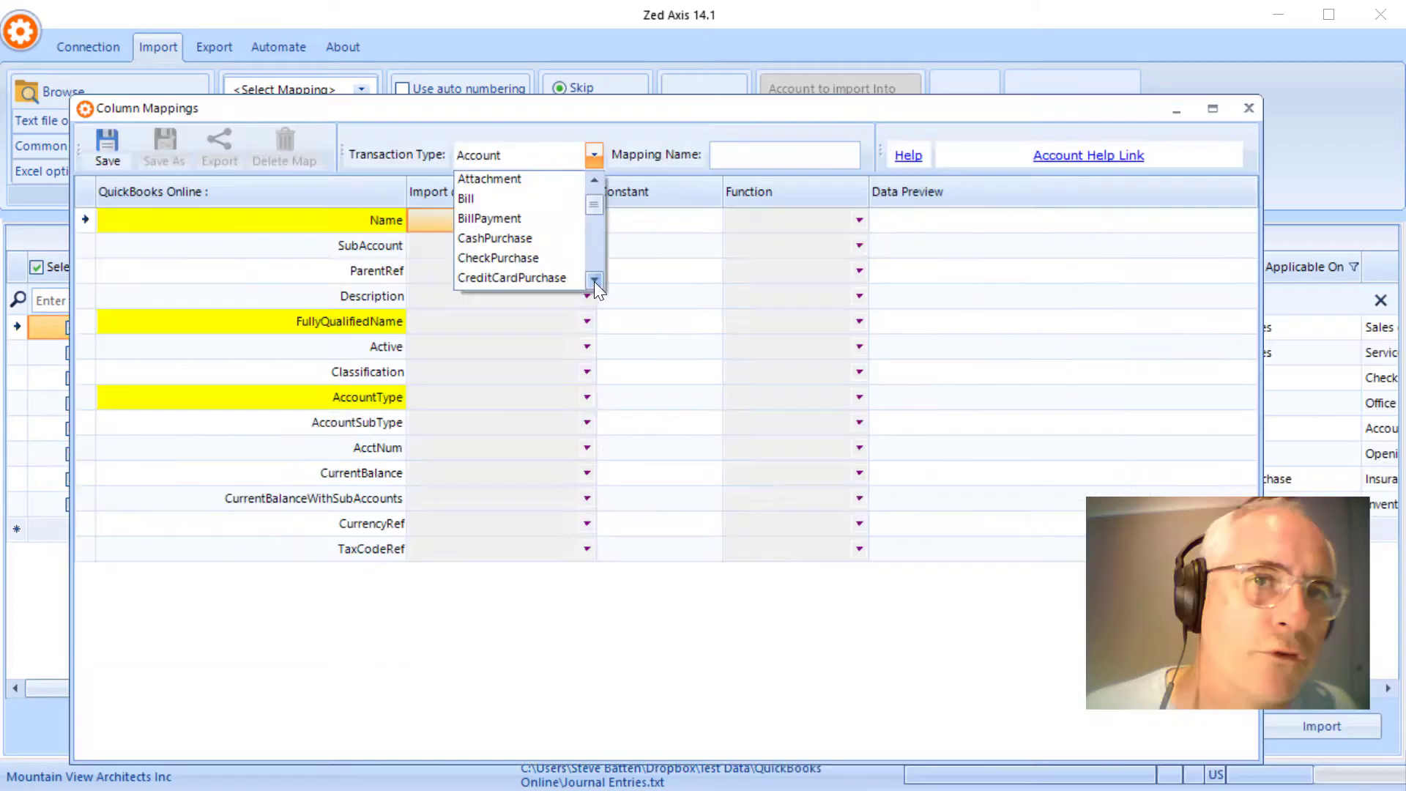
pyautogui.click(595, 282)
pyautogui.click(595, 280)
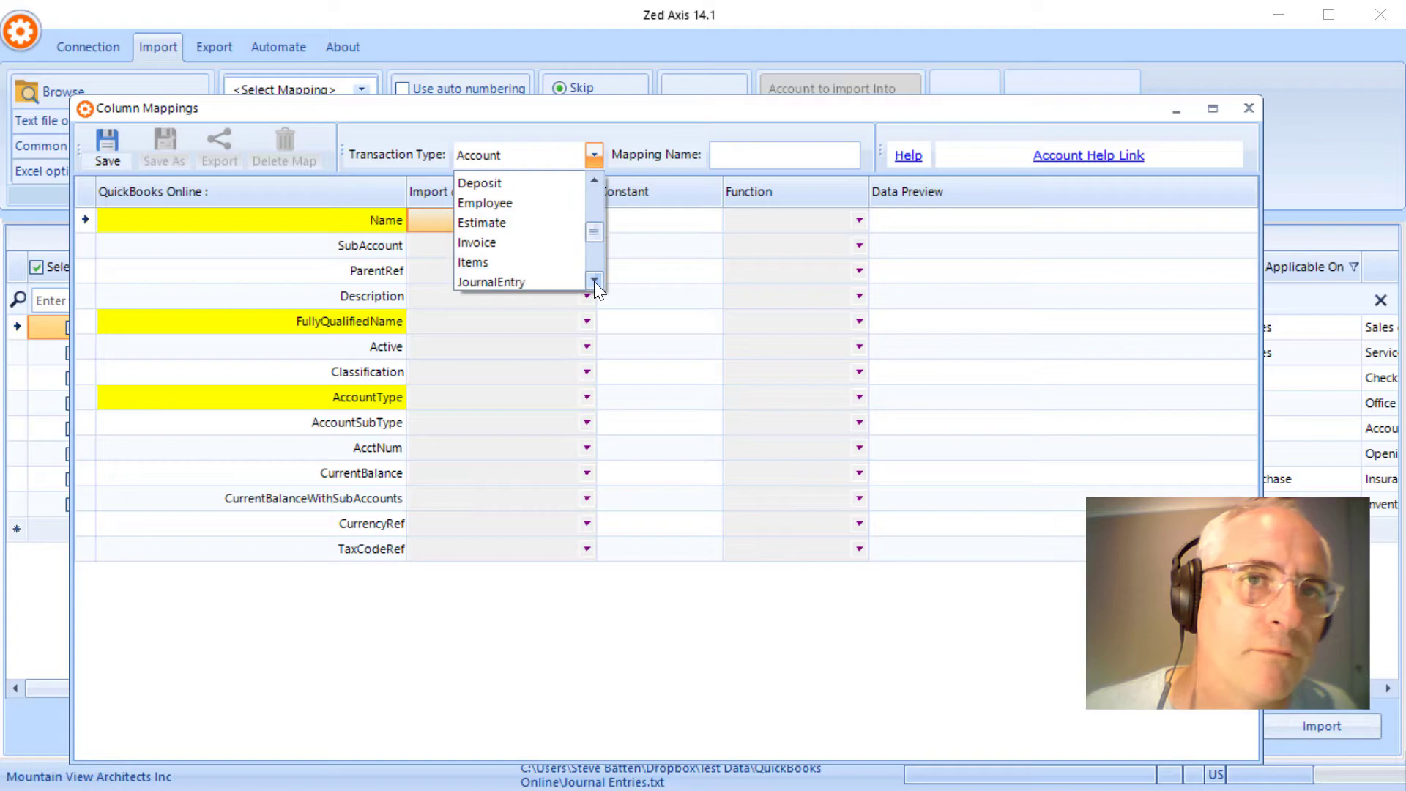
pyautogui.click(594, 279)
pyautogui.click(539, 267)
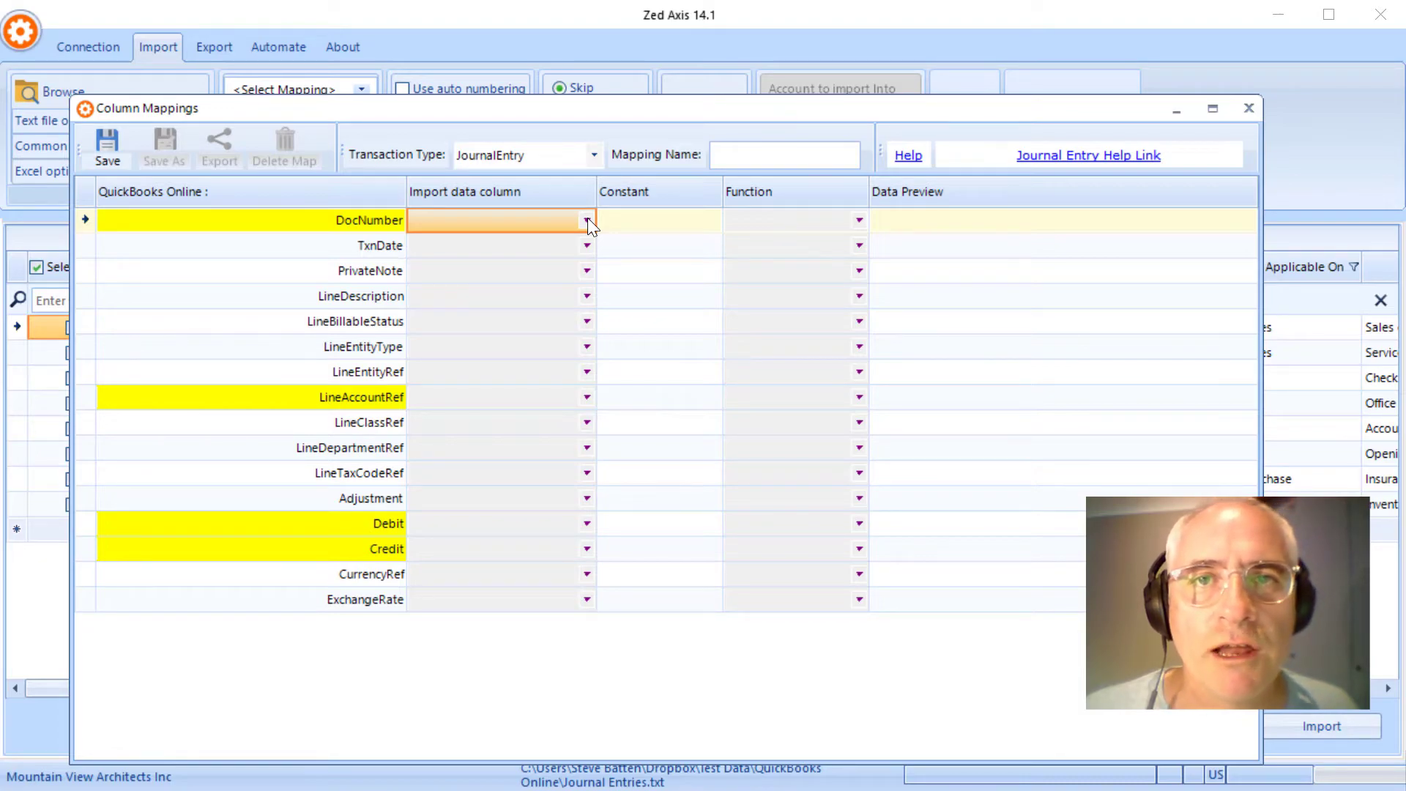
# Step: Map DocNumber to Doc Number, LineAccountRef to Account, and Debit to Debit
pyautogui.click(587, 219)
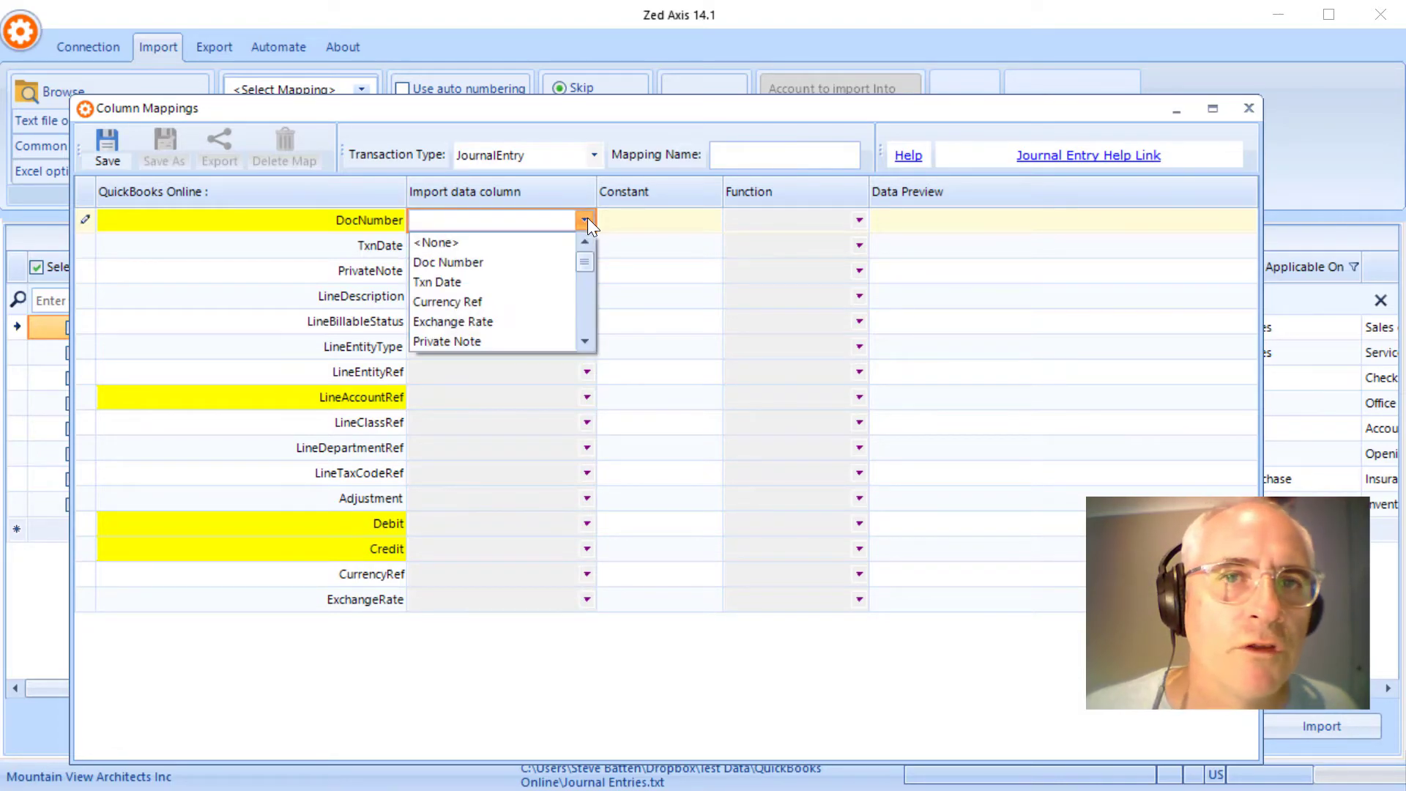
pyautogui.click(536, 263)
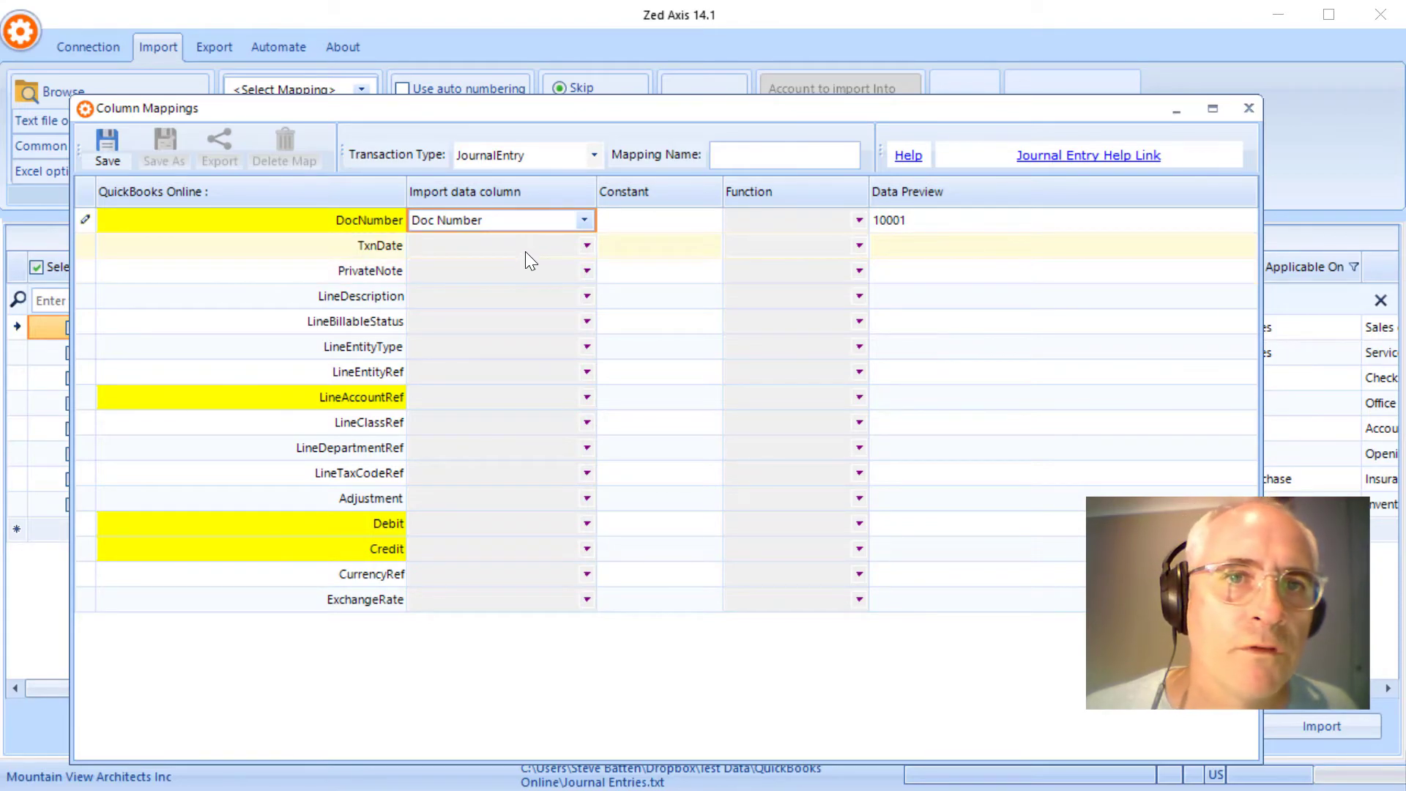
pyautogui.click(525, 396)
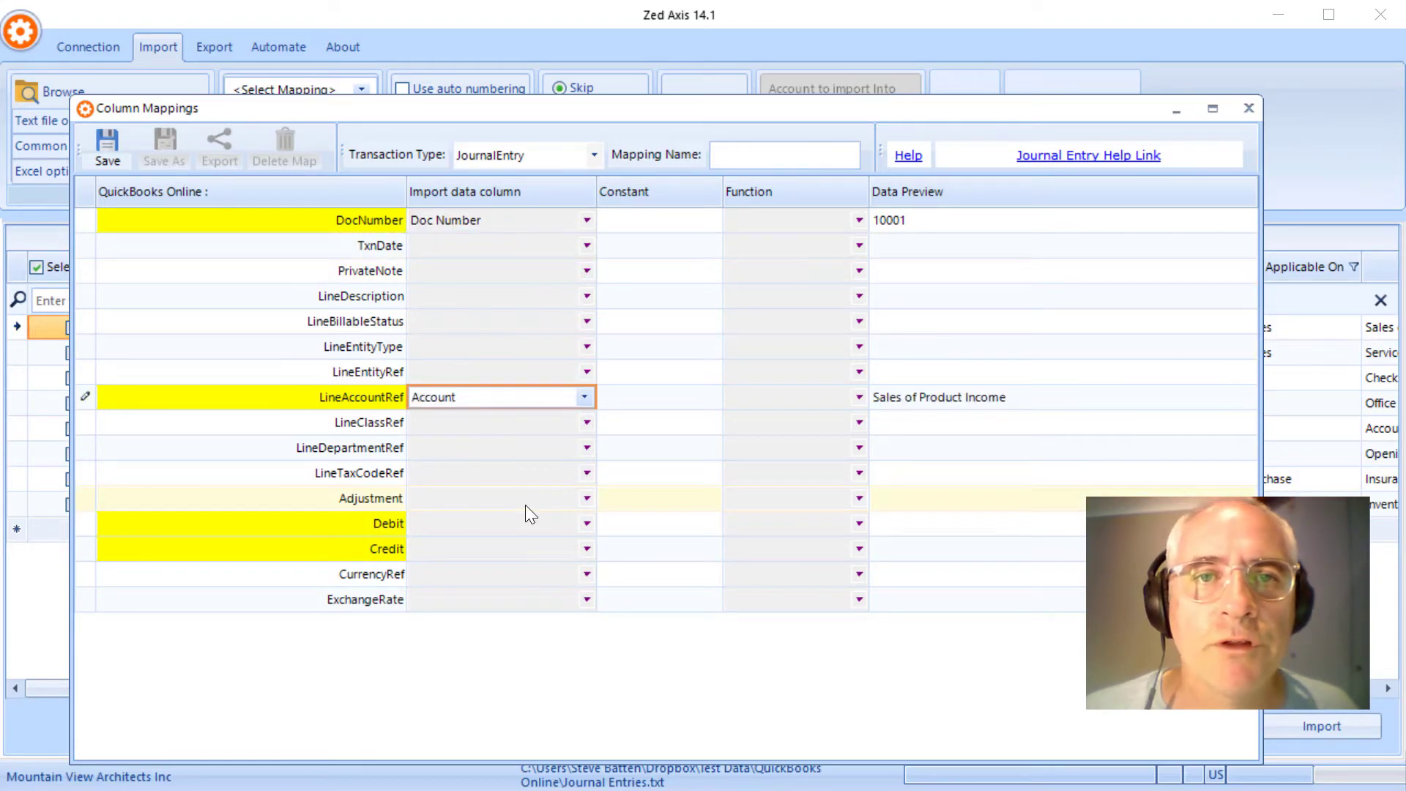
pyautogui.click(542, 524)
pyautogui.click(584, 527)
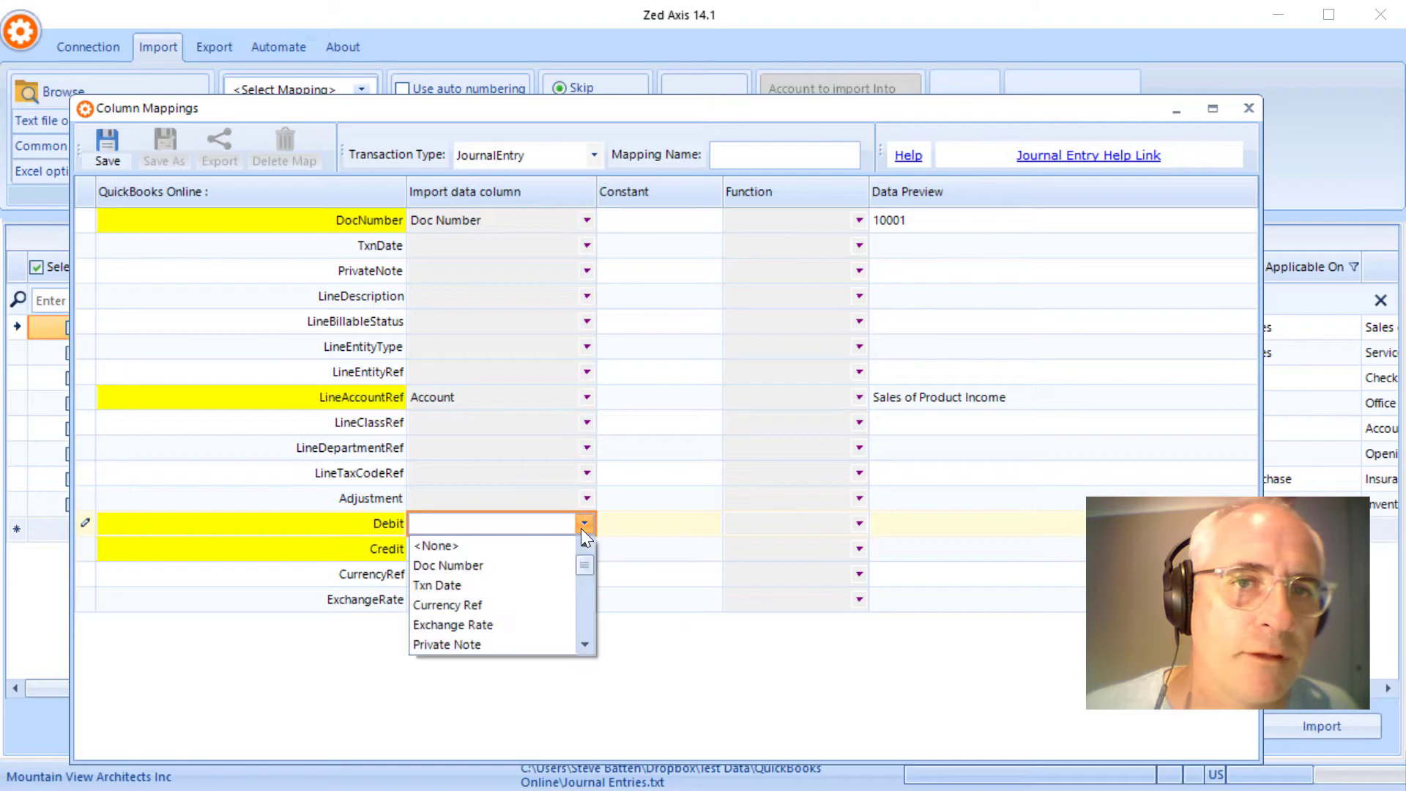
pyautogui.click(584, 638)
pyautogui.click(454, 642)
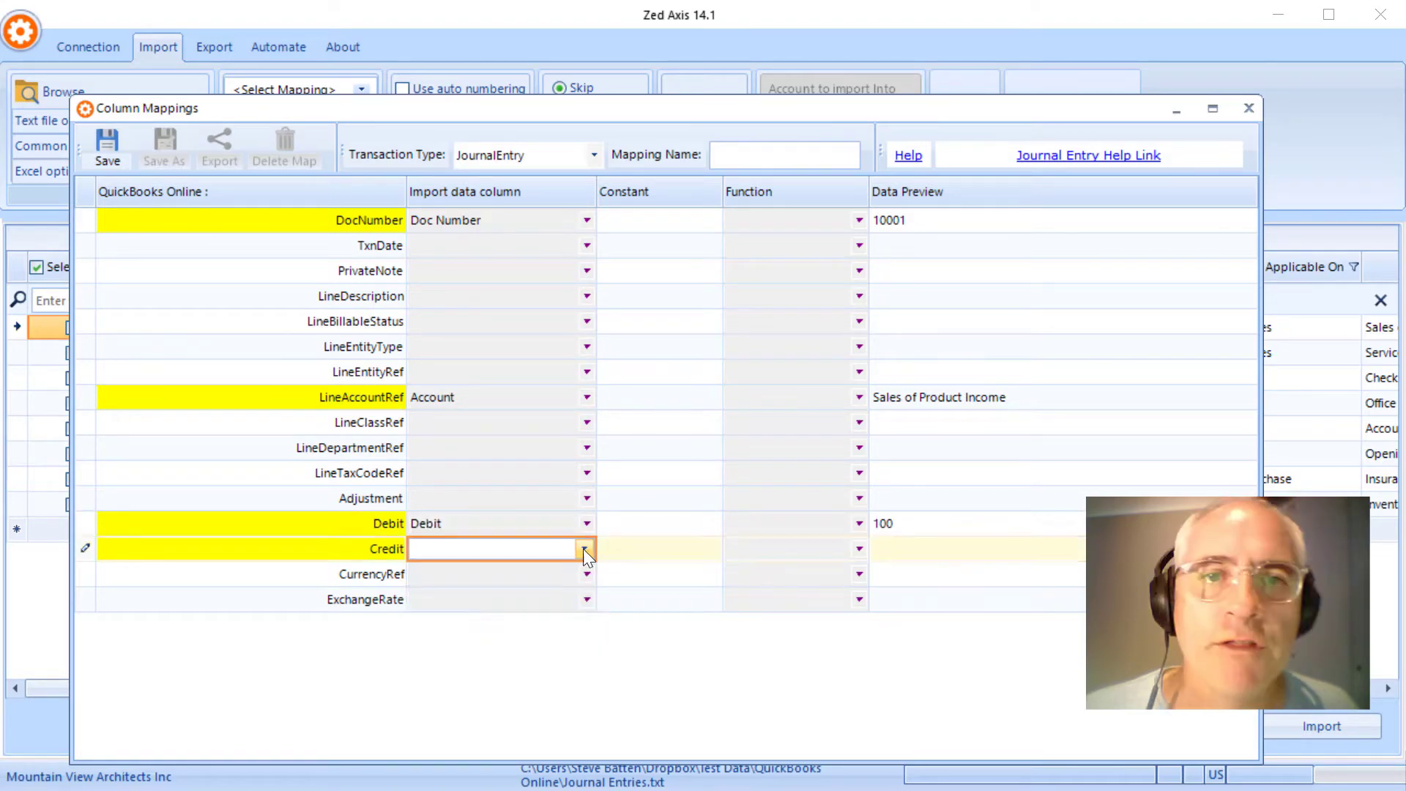
# Step: Map Credit to Credit and LineDescription to Description
pyautogui.click(584, 548)
pyautogui.scroll(-3, 531, 630)
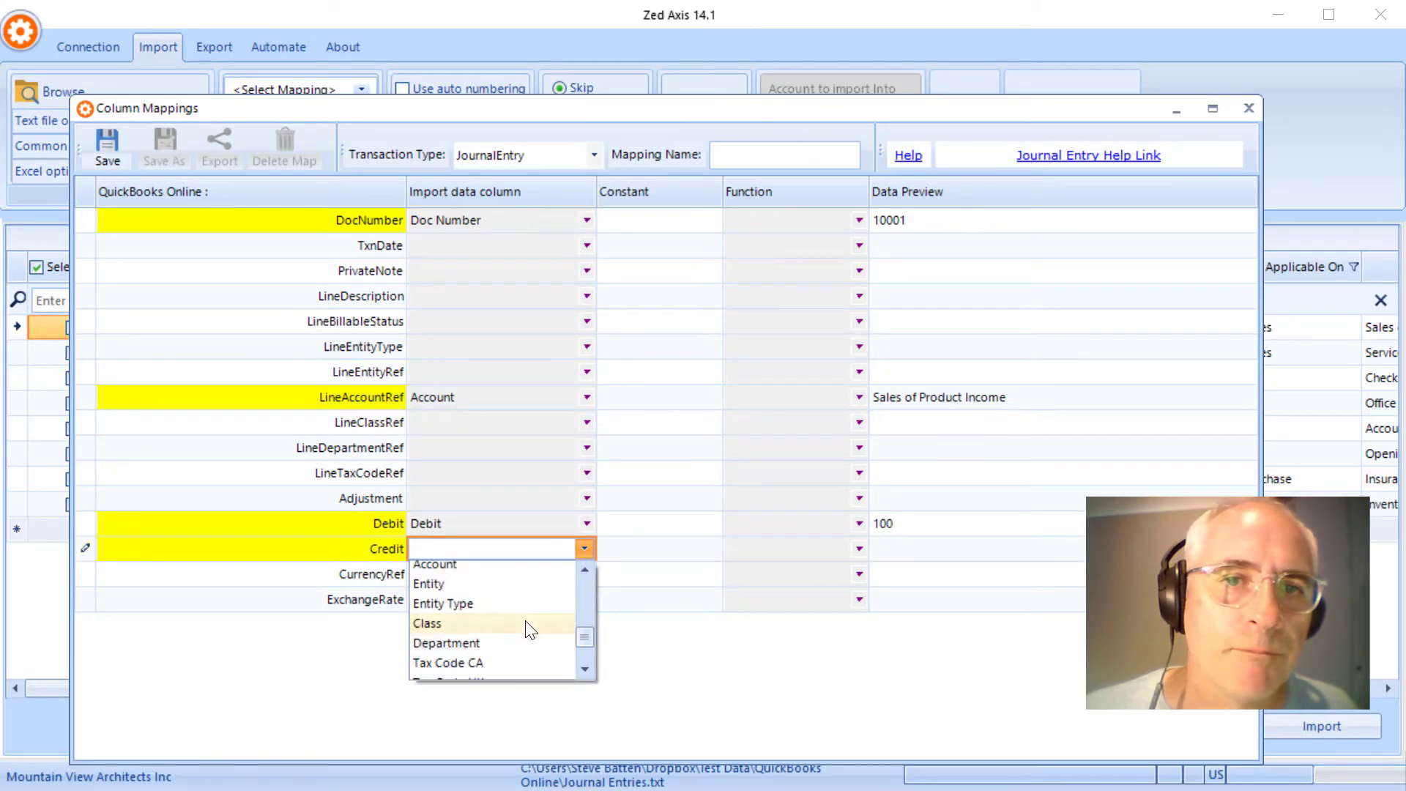
pyautogui.click(533, 628)
pyautogui.click(460, 296)
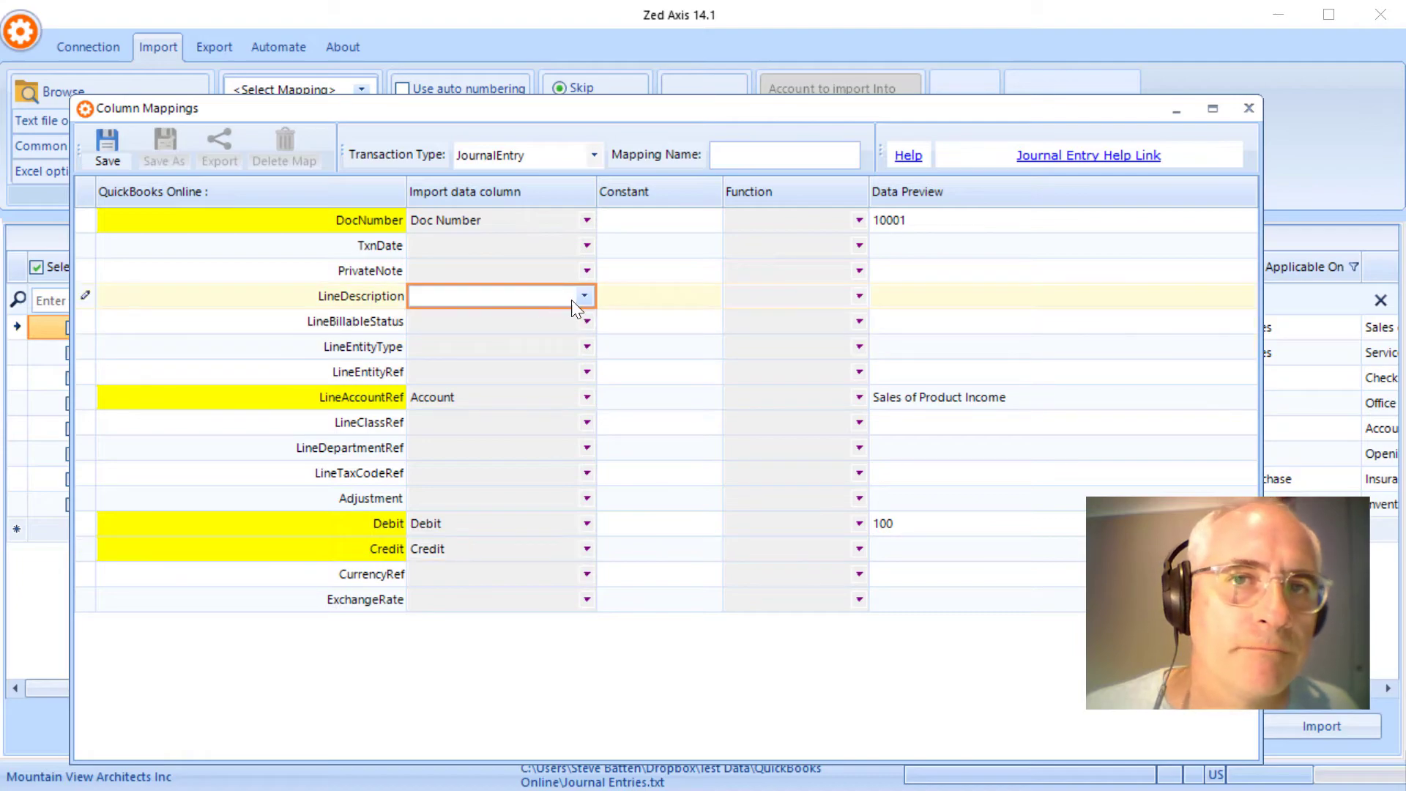
pyautogui.click(586, 296)
pyautogui.click(476, 344)
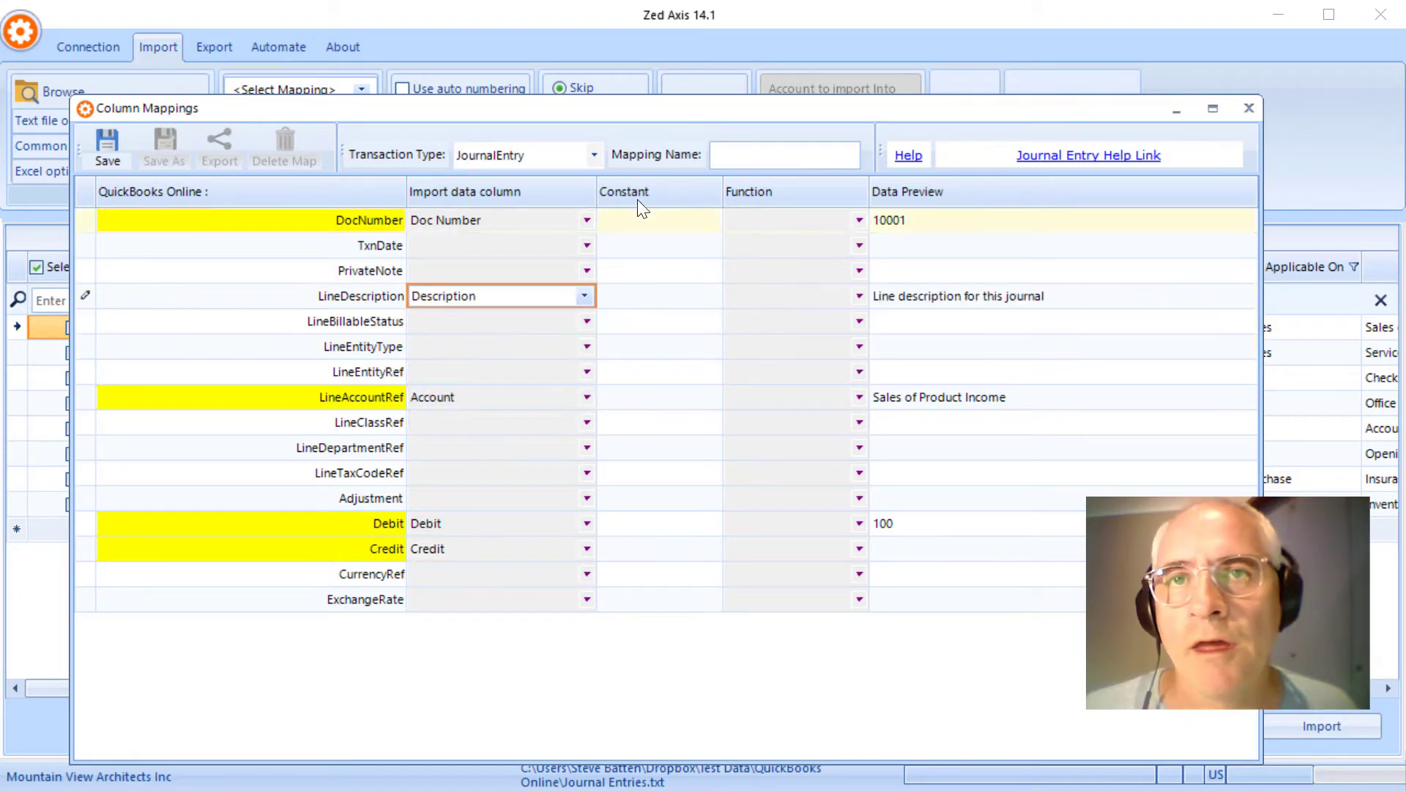
# Step: Name the mapping 'MY JE Map' and save it
pyautogui.click(728, 151)
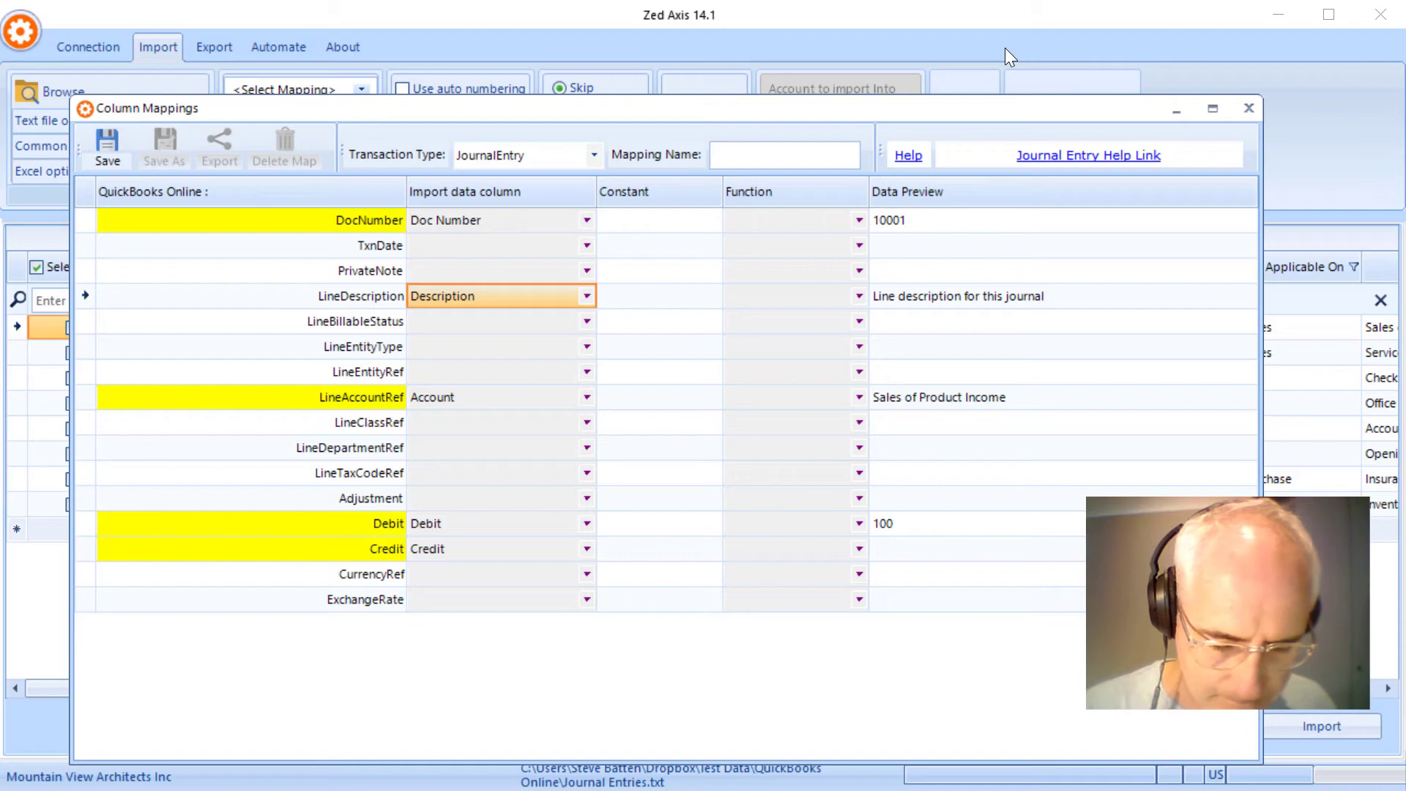
pyautogui.write('MY J')
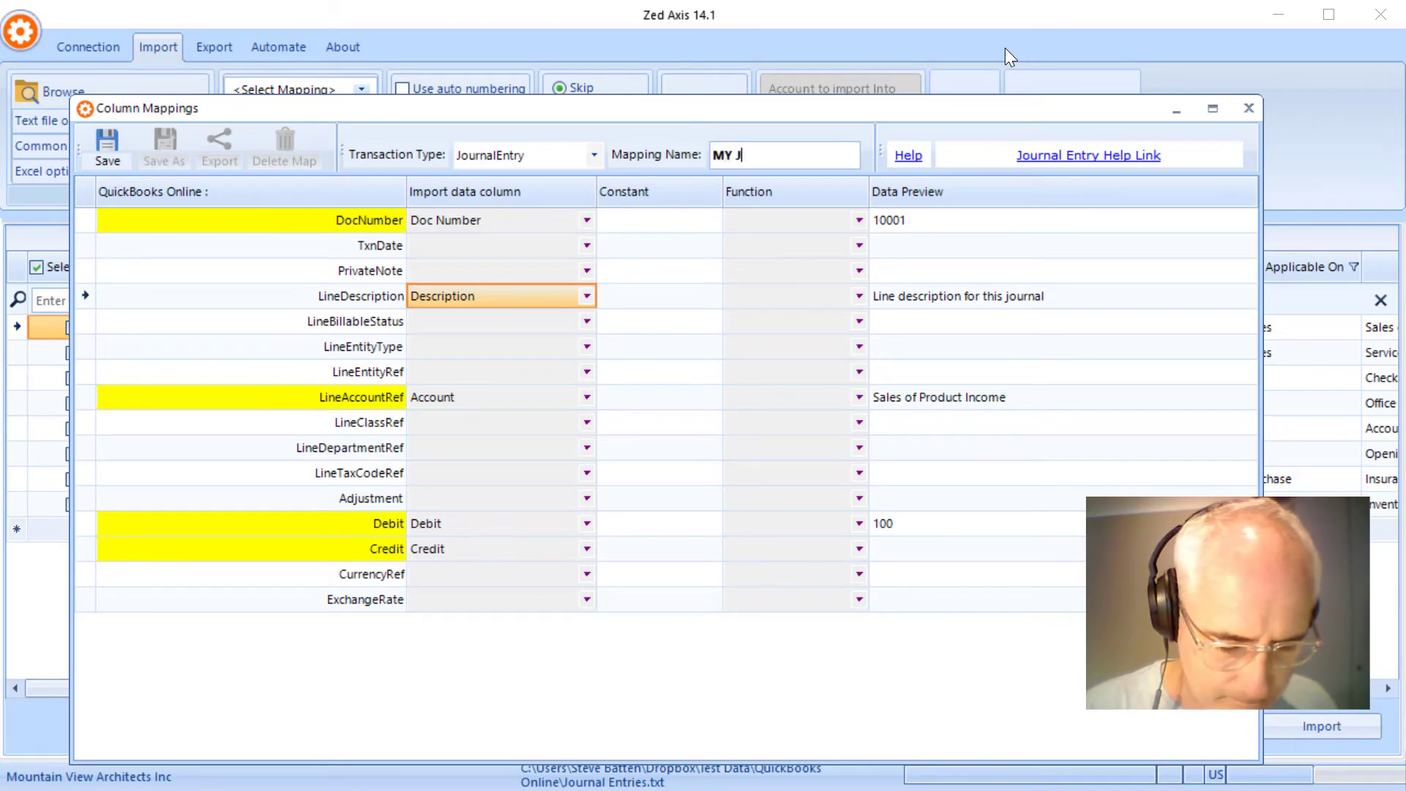
pyautogui.write('E MAp')
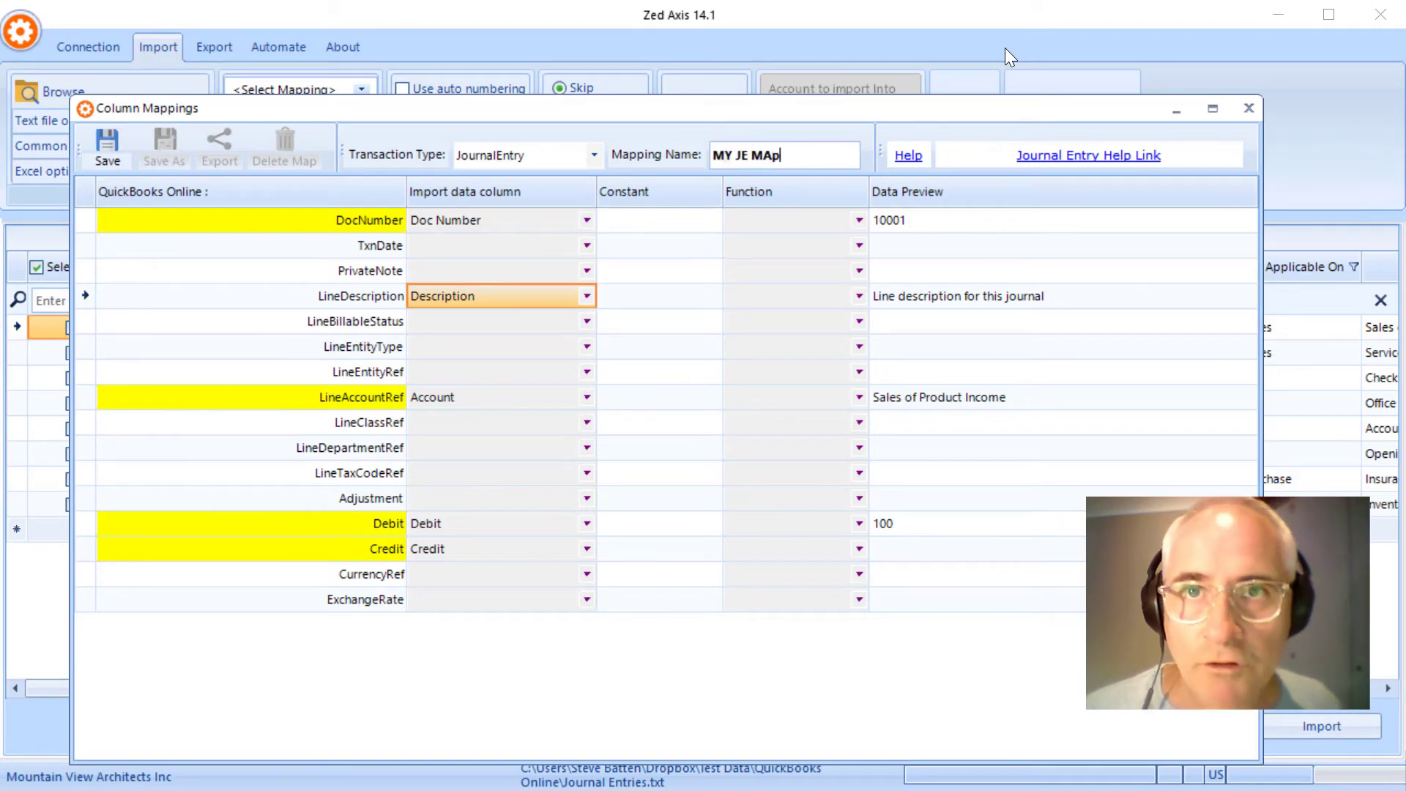
pyautogui.press('BackSpace')
pyautogui.press('BackSpace')
pyautogui.write('ap')
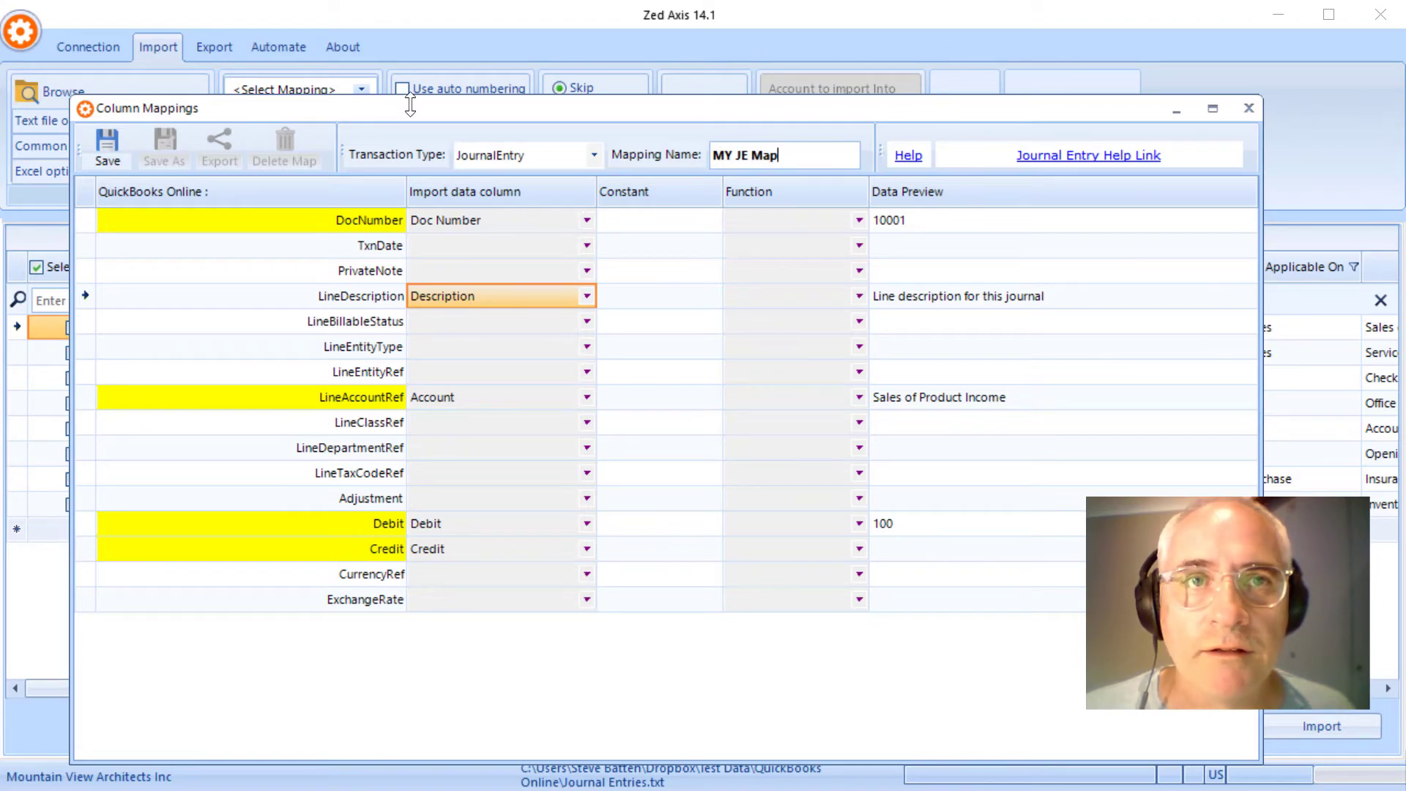
pyautogui.click(108, 143)
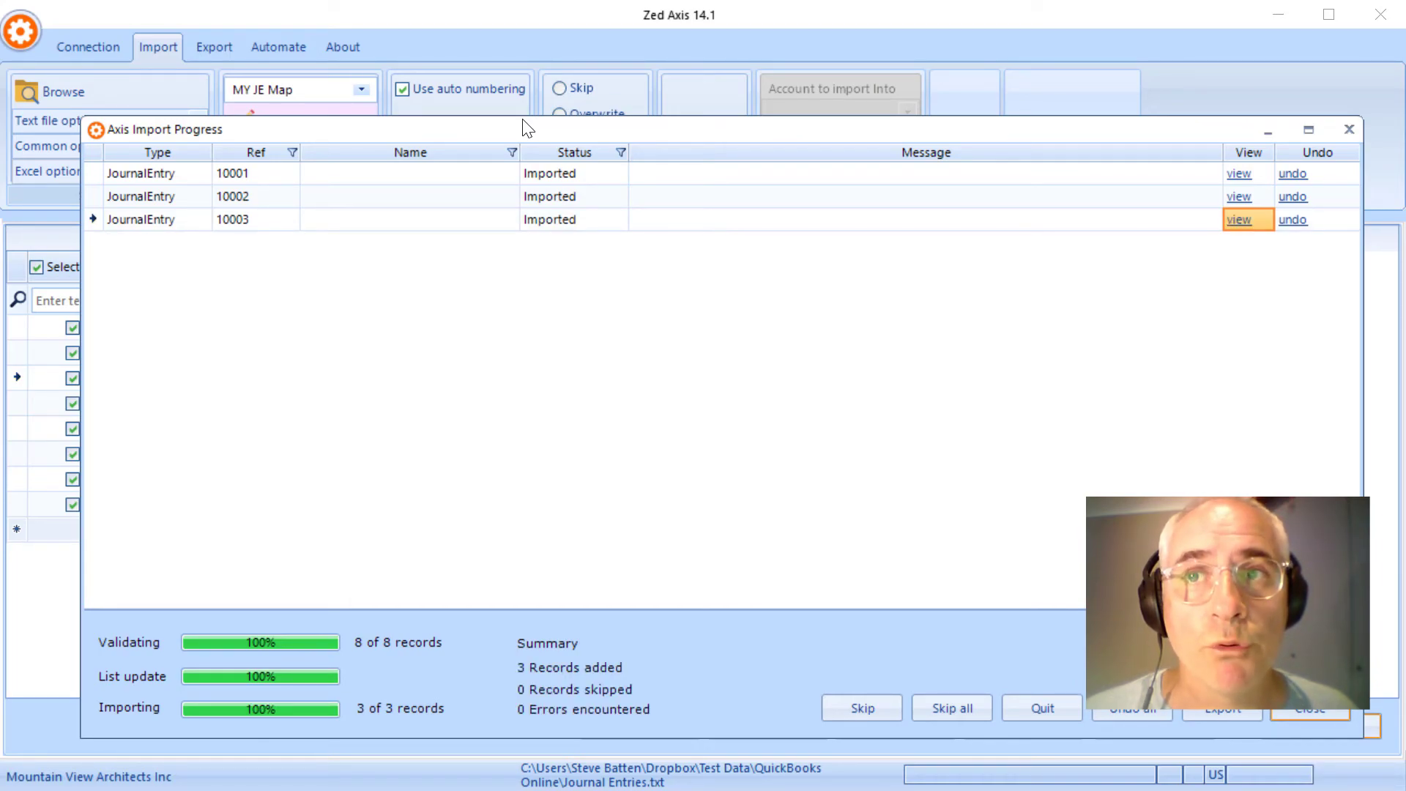
# Step: Open an imported journal entry in QuickBooks Online from Zed Axis
pyautogui.click(1239, 176)
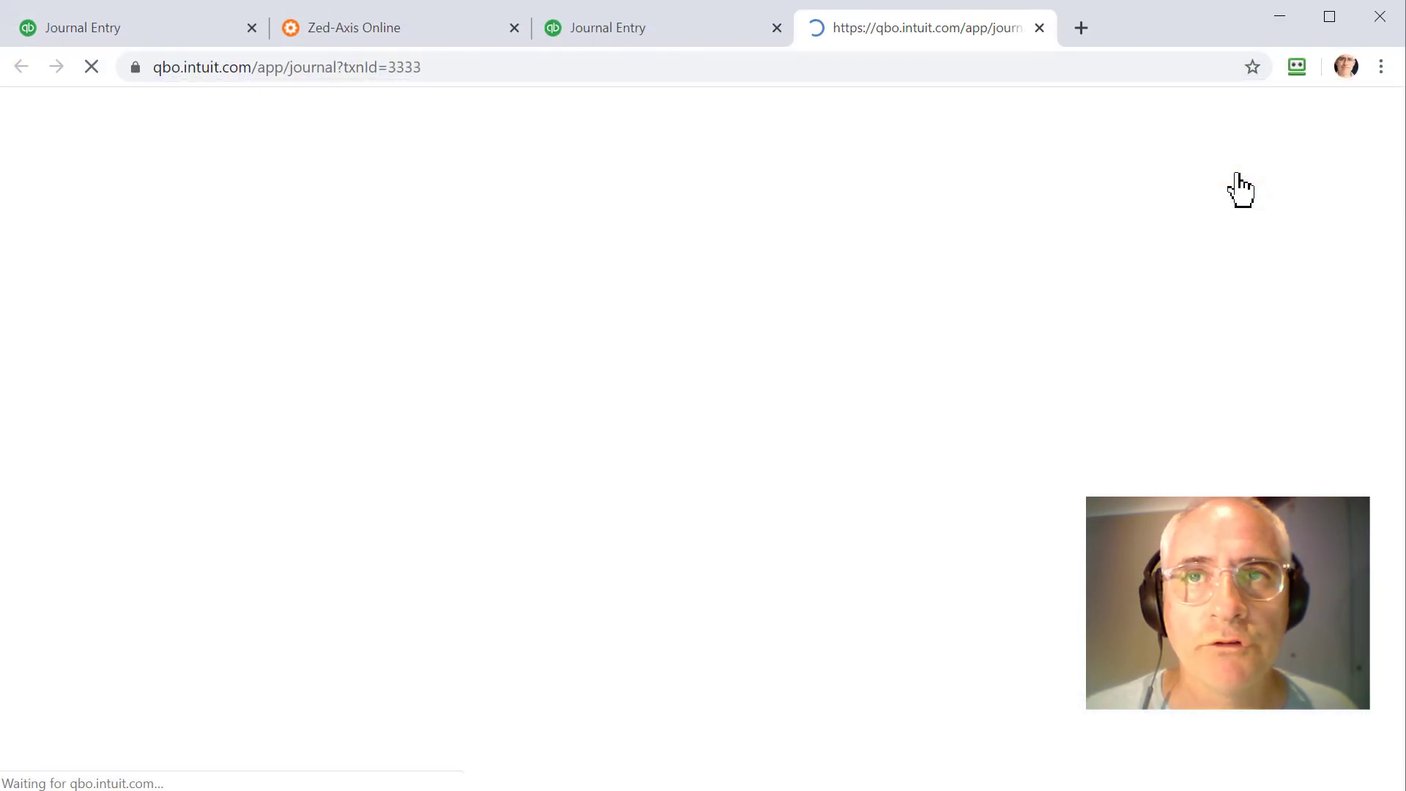